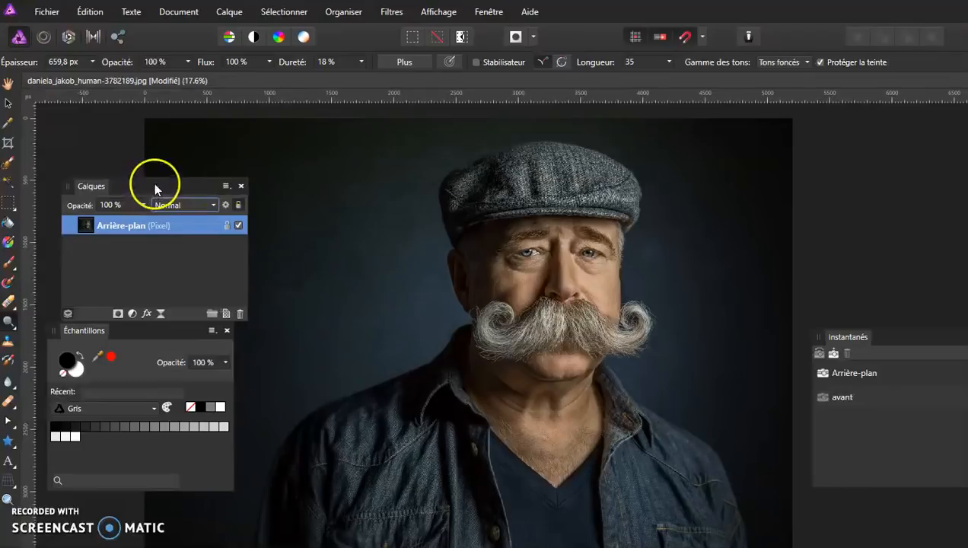
# - Add a new empty pixel layer above the Arrière-plan layer
pyautogui.moveTo(156, 187); pyautogui.dragTo(147, 156)
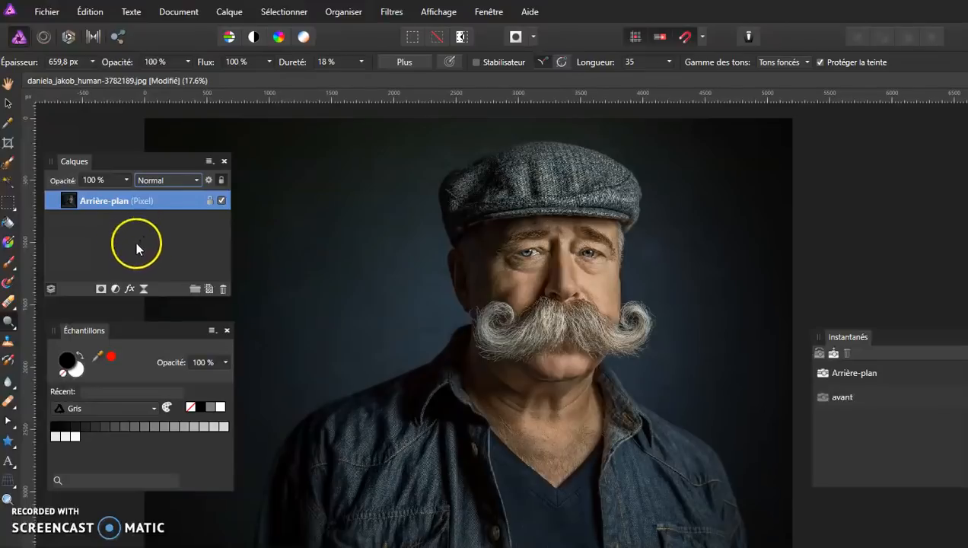
pyautogui.click(10, 323)
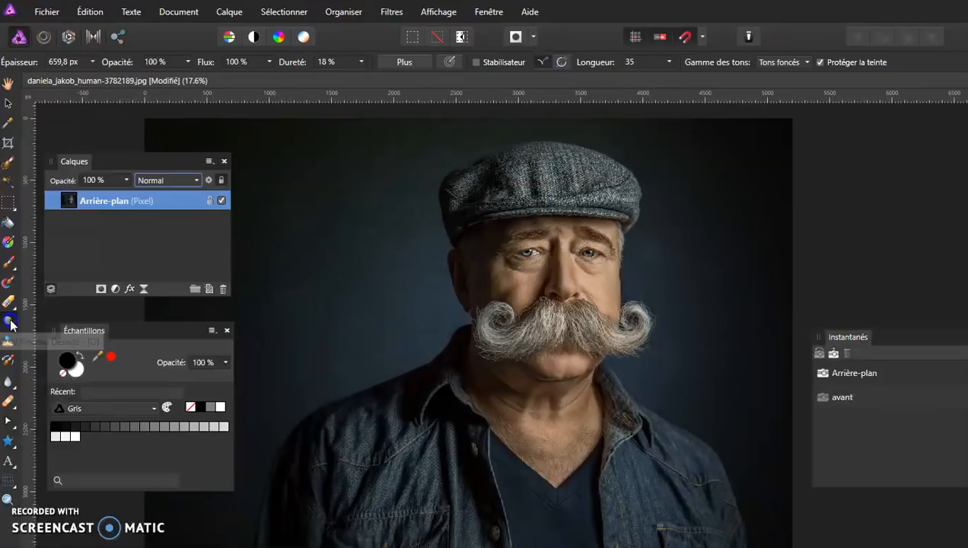
pyautogui.click(156, 254)
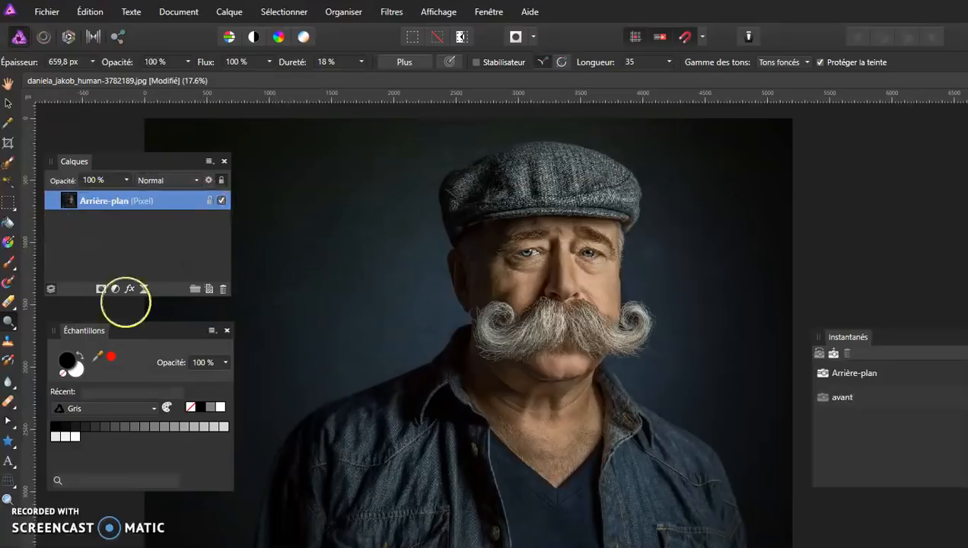
pyautogui.click(207, 288)
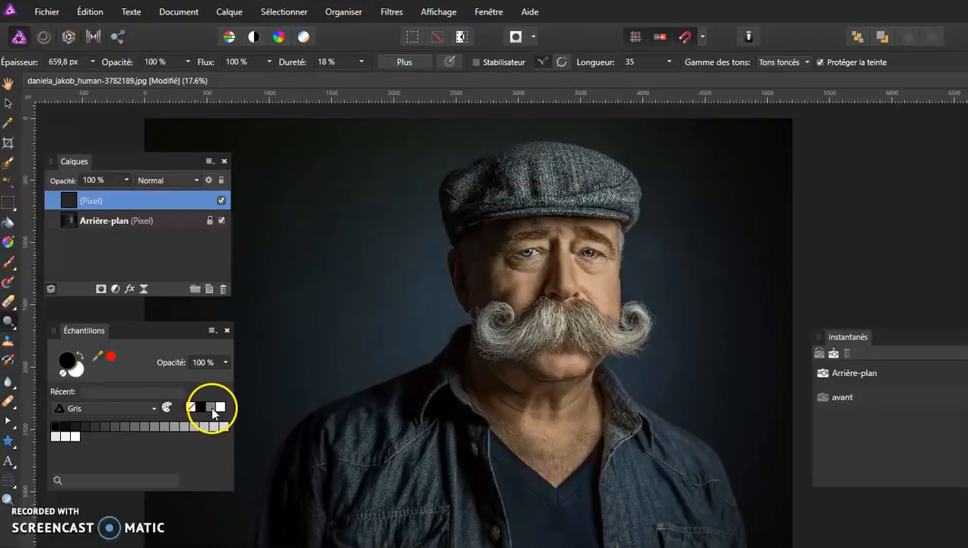
# - Fill the new pixel layer with mid-grey at 100% opacity in Normal mode
pyautogui.click(152, 408)
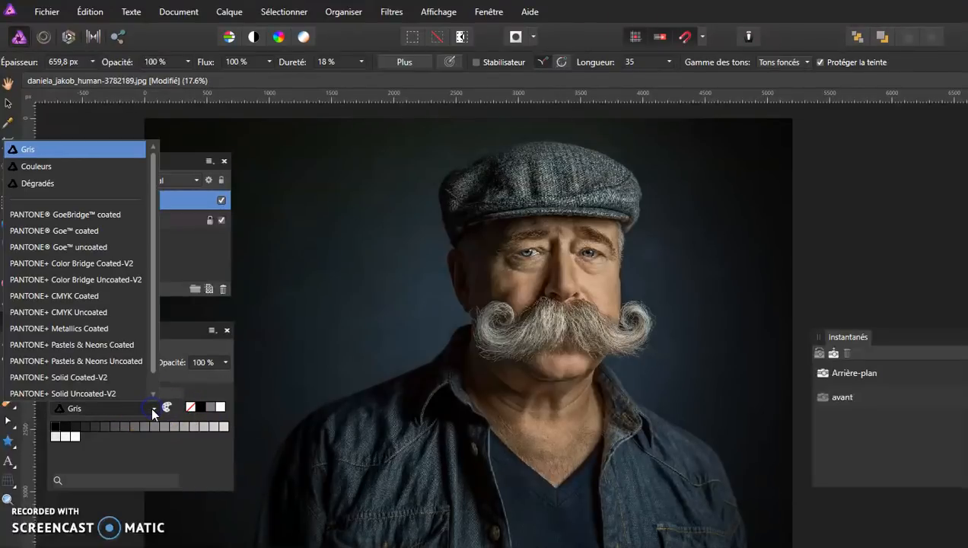
pyautogui.click(152, 409)
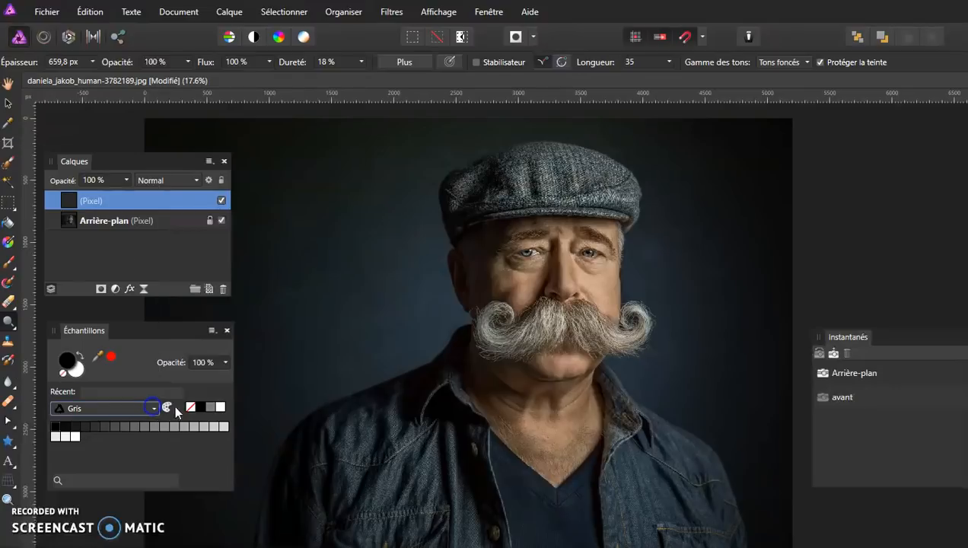
pyautogui.click(211, 410)
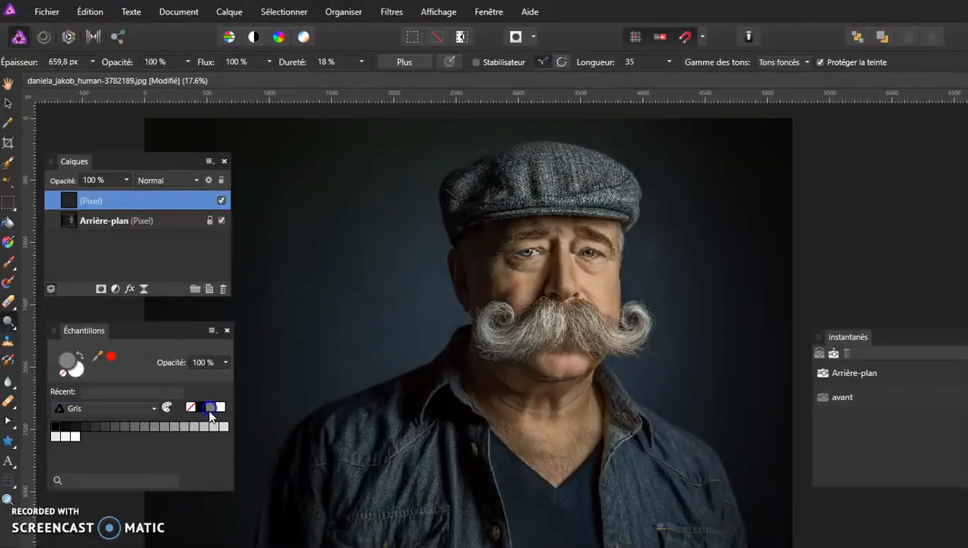
pyautogui.click(90, 11)
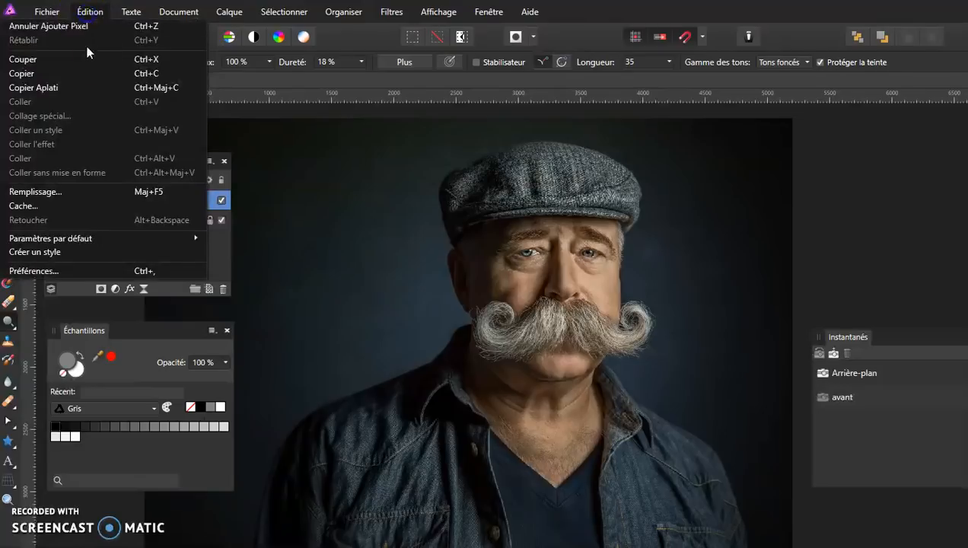
pyautogui.click(64, 193)
pyautogui.click(491, 287)
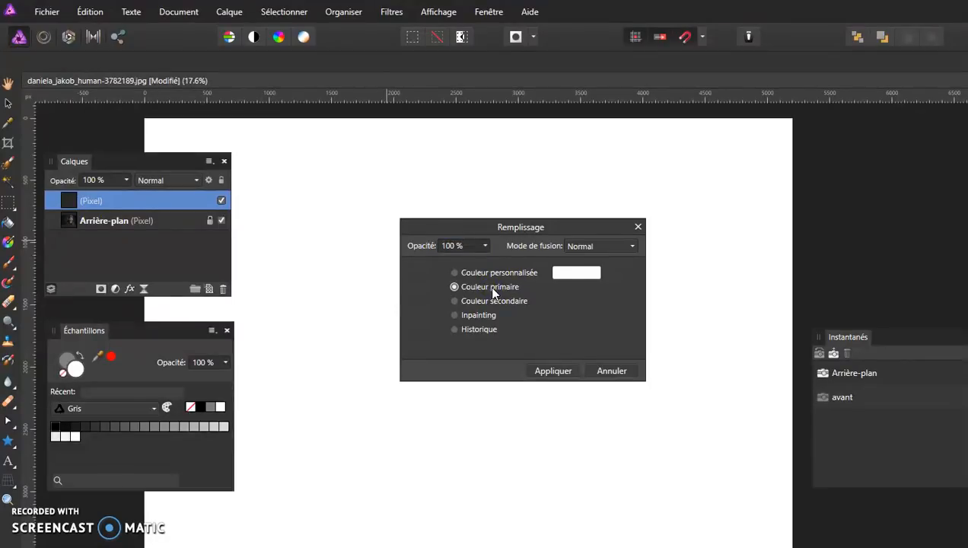
pyautogui.click(75, 369)
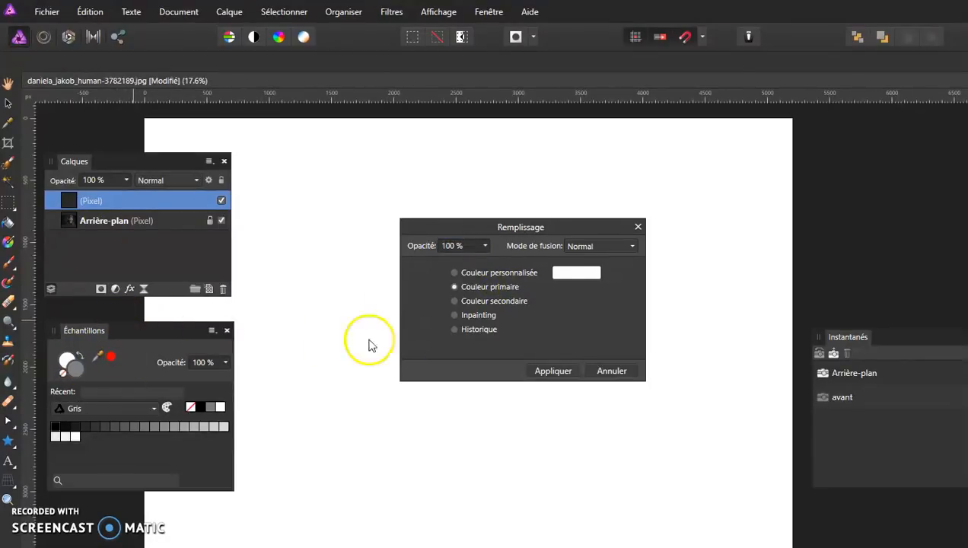
pyautogui.click(556, 373)
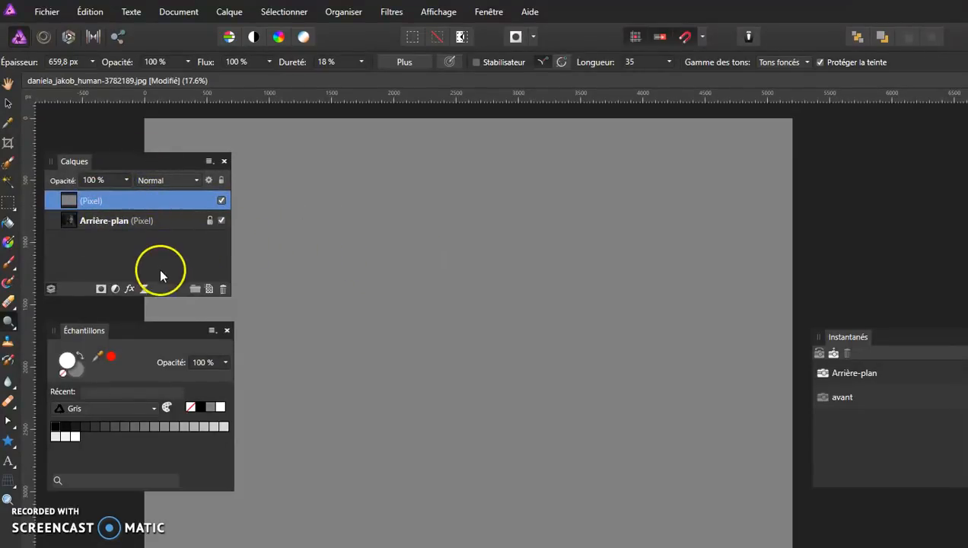
# - Set the grey layer's blend mode to Lumière tamisée and name the layer ombres
pyautogui.click(175, 182)
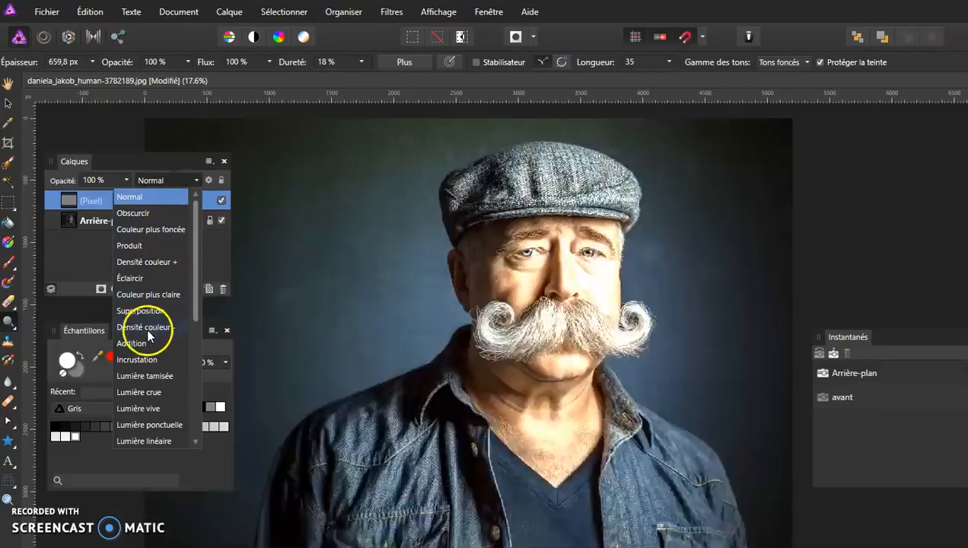
pyautogui.click(153, 375)
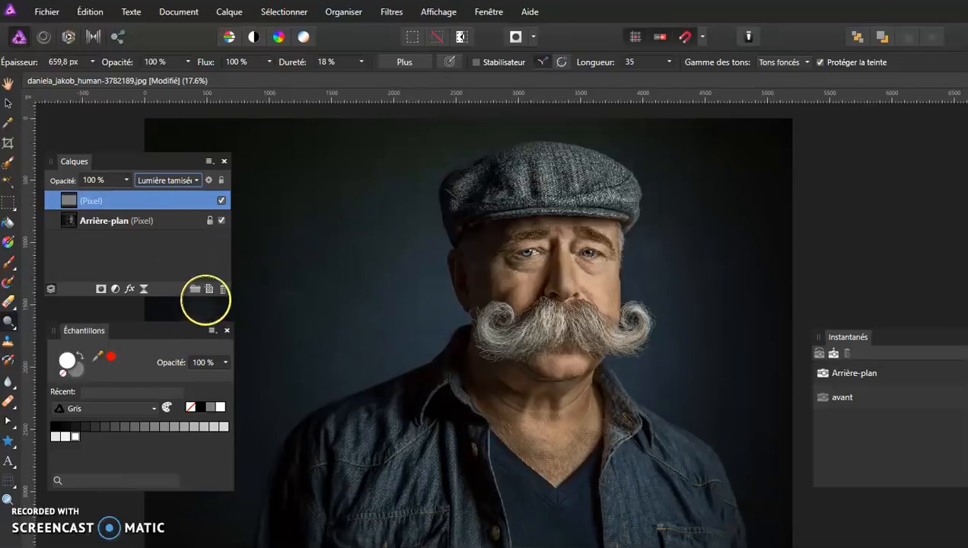
pyautogui.doubleClick(93, 200)
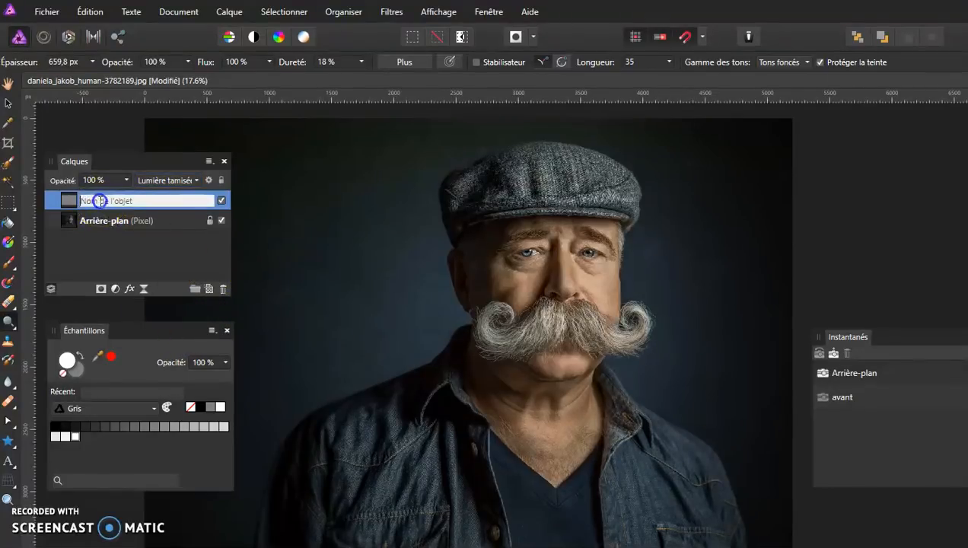
pyautogui.write('ombres')
pyautogui.press('Return')
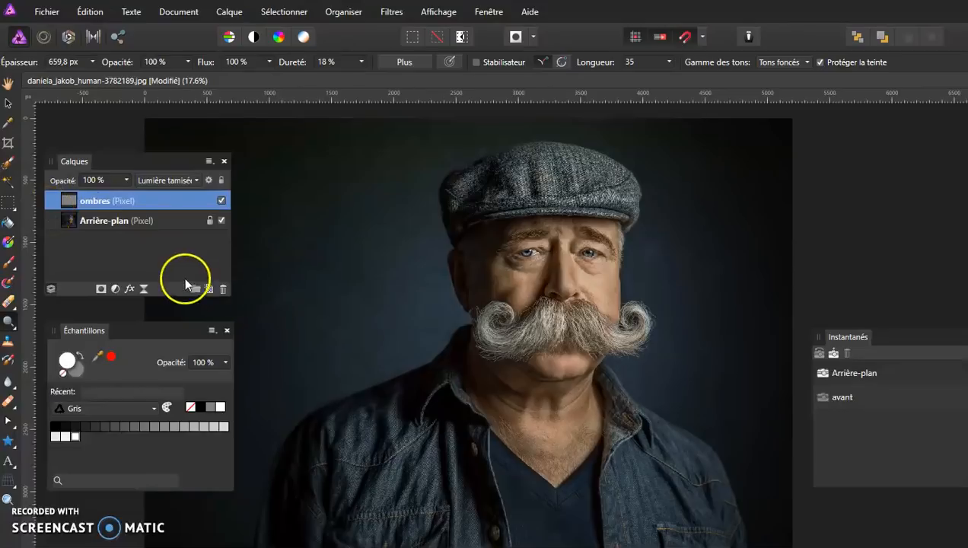
# - Add another pixel layer above ombres and fill it with the same mid-grey
pyautogui.click(207, 288)
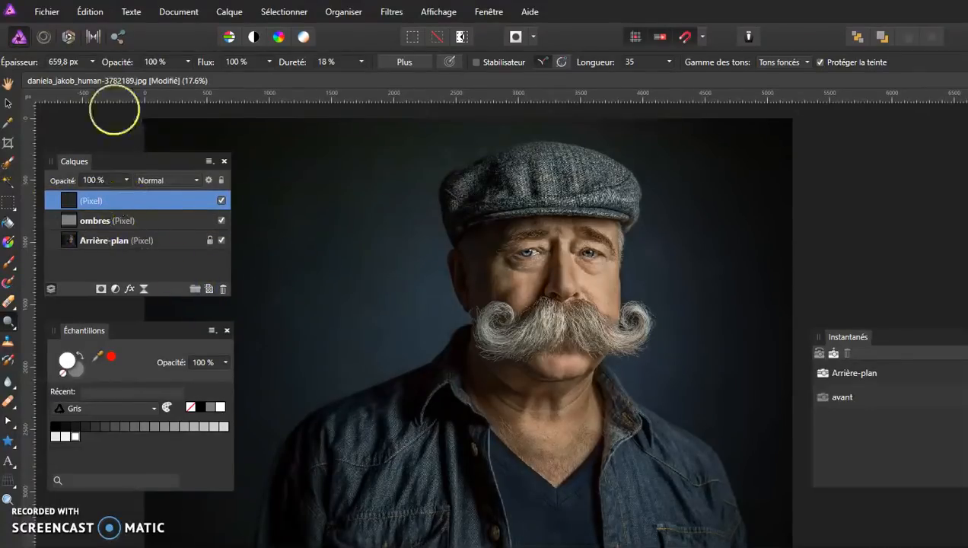
pyautogui.click(91, 11)
pyautogui.click(87, 191)
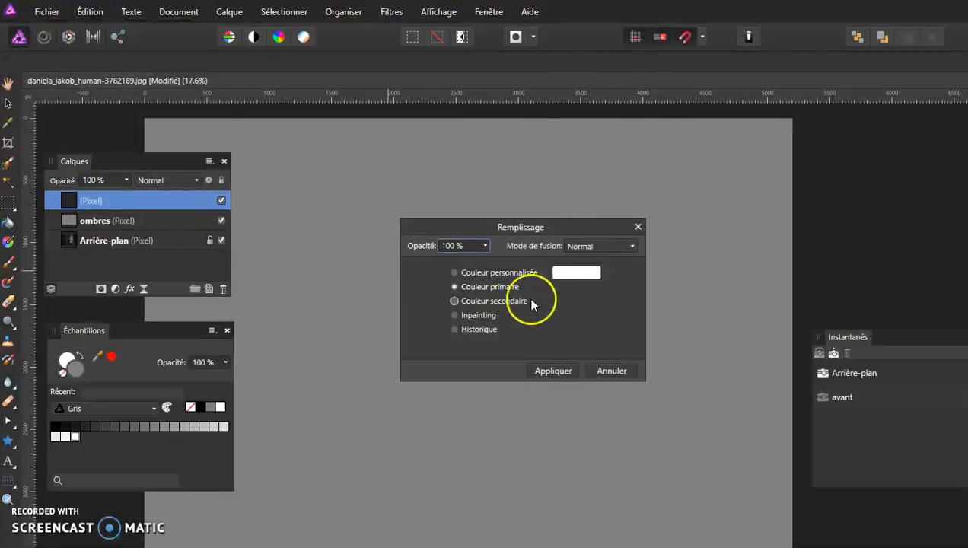
pyautogui.click(551, 371)
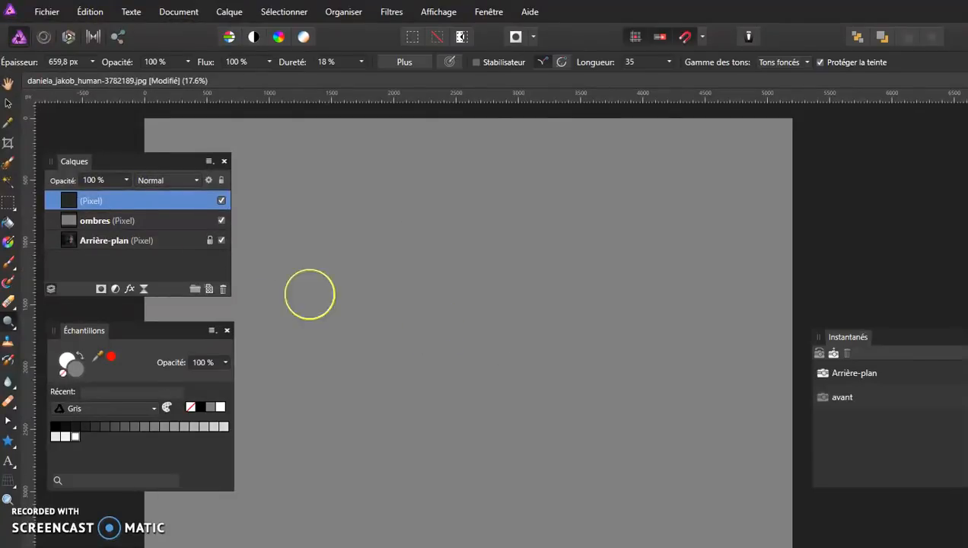
# - Name the new grey layer hautes lumieres and set its blend mode to Lumière tamisée
pyautogui.doubleClick(91, 201)
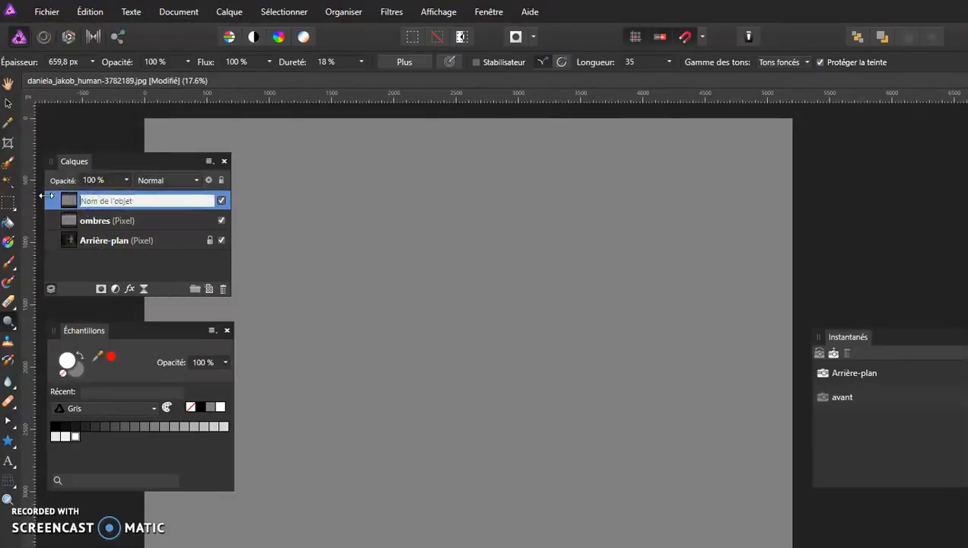
pyautogui.write('hautes lumieres')
pyautogui.press('Return')
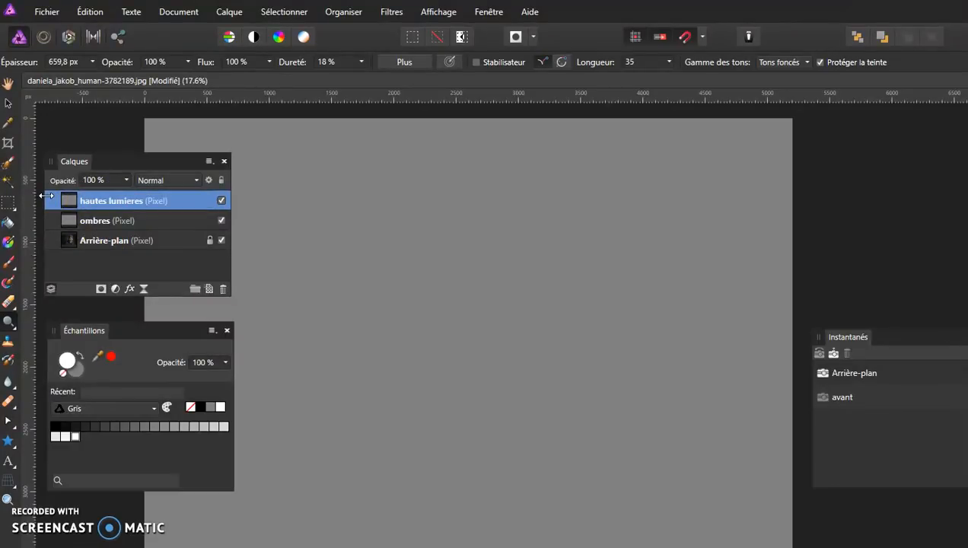
pyautogui.click(167, 179)
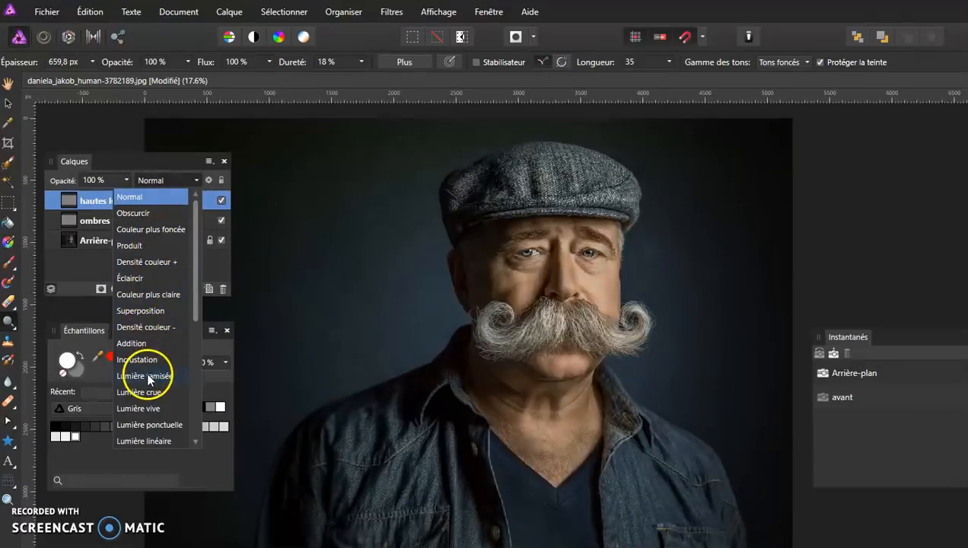
pyautogui.click(145, 375)
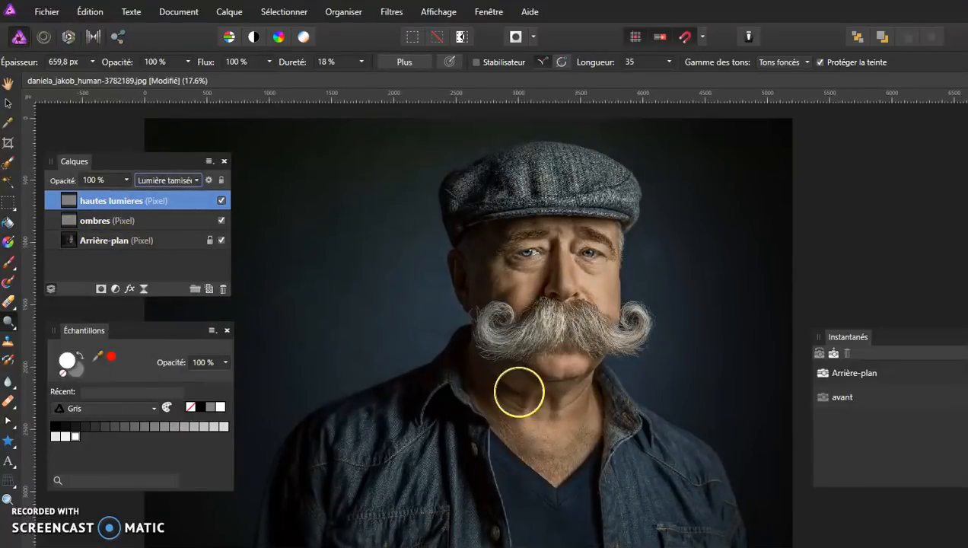
# - Hide and show the hautes lumieres and ombres layers to compare the portrait with and without them
pyautogui.click(222, 200)
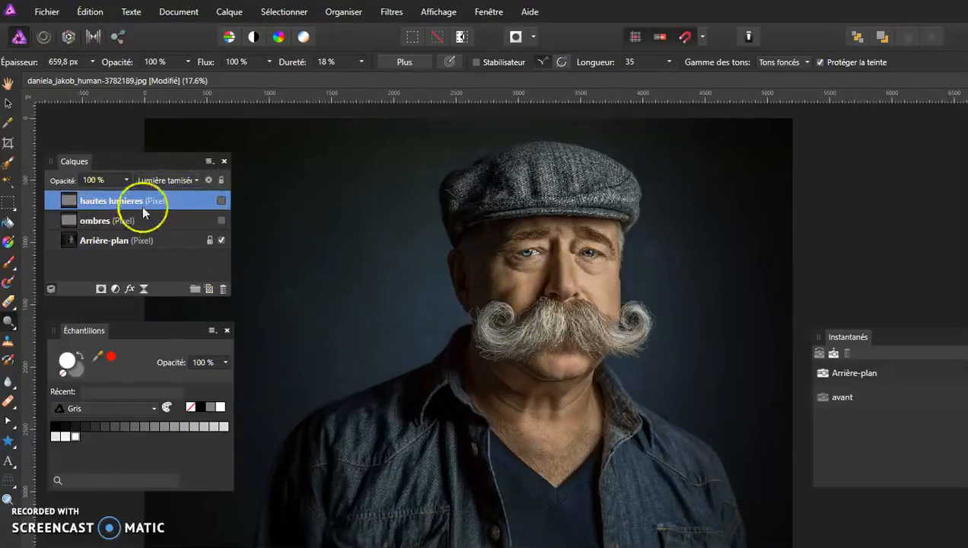
pyautogui.click(221, 220)
pyautogui.click(221, 200)
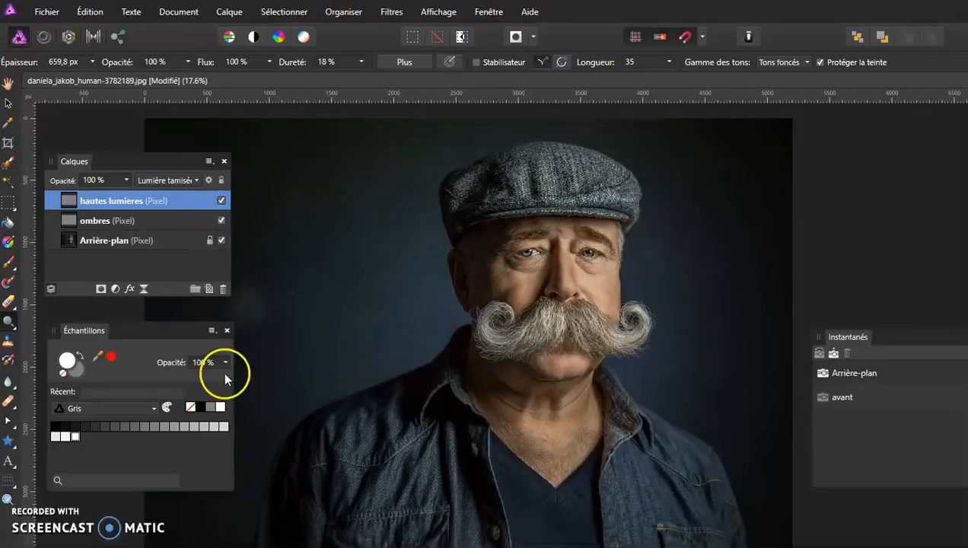
# - Darken the shaded side of the face, cap and collar on the ombres layer, using a dark, soft paint brush at 14% flow
pyautogui.click(128, 220)
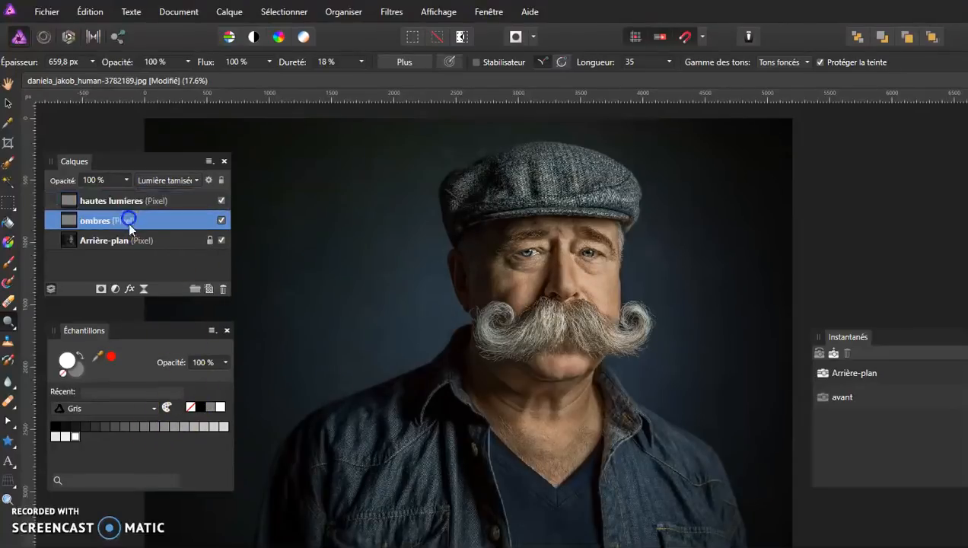
pyautogui.click(201, 408)
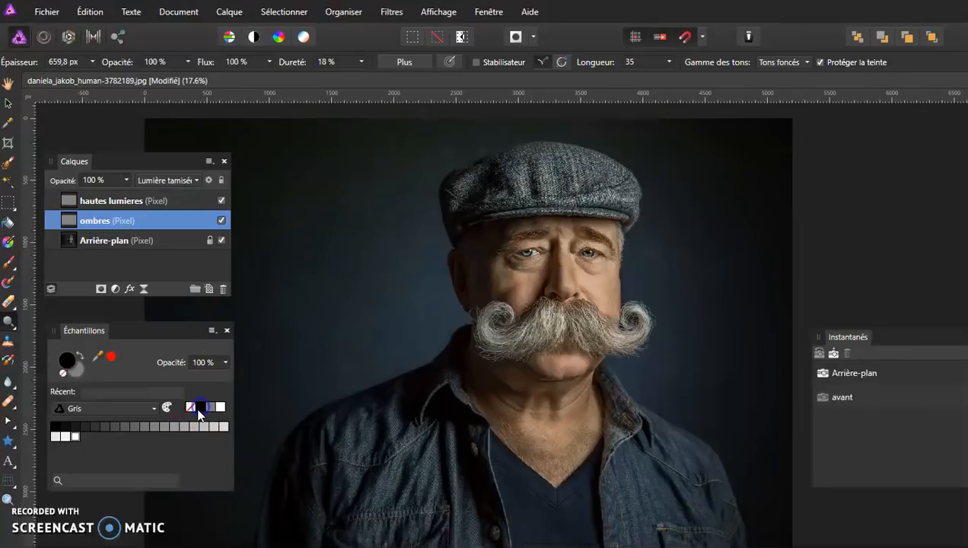
pyautogui.click(10, 262)
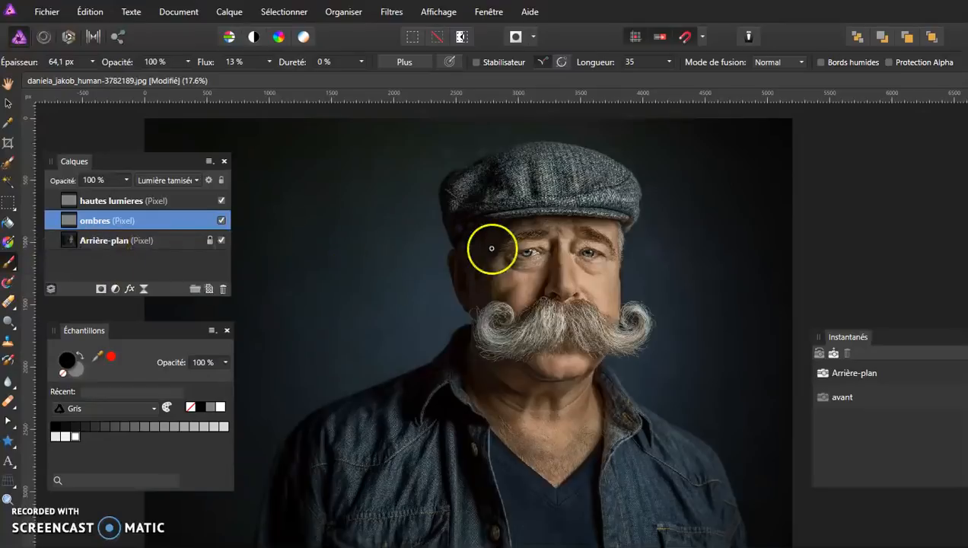
pyautogui.click(268, 61)
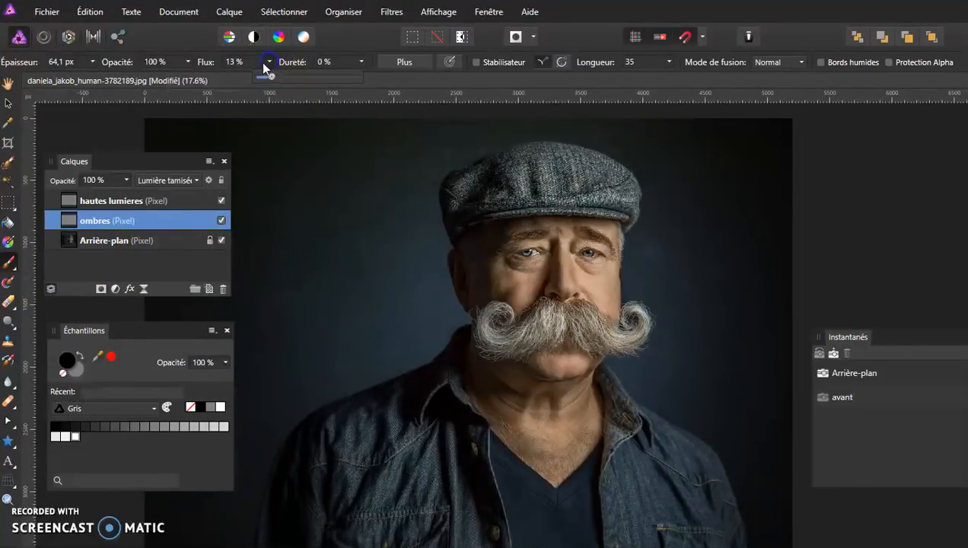
pyautogui.moveTo(268, 78); pyautogui.dragTo(274, 82)
pyautogui.moveTo(476, 265)
pyautogui.mouseDown()
pyautogui.moveTo(510, 261)
pyautogui.moveTo(490, 262)
pyautogui.moveTo(465, 217)
pyautogui.mouseUp()
pyautogui.scroll(2, 465, 217)
pyautogui.moveTo(454, 273); pyautogui.dragTo(451, 395)
pyautogui.moveTo(462, 240)
pyautogui.mouseDown()
pyautogui.moveTo(434, 261)
pyautogui.moveTo(426, 292)
pyautogui.moveTo(418, 239)
pyautogui.moveTo(397, 256)
pyautogui.moveTo(412, 293)
pyautogui.mouseUp()
pyautogui.moveTo(432, 369)
pyautogui.mouseDown()
pyautogui.moveTo(437, 382)
pyautogui.moveTo(415, 371)
pyautogui.moveTo(449, 382)
pyautogui.moveTo(425, 403)
pyautogui.moveTo(430, 397)
pyautogui.mouseUp()
pyautogui.moveTo(454, 326)
pyautogui.mouseDown()
pyautogui.moveTo(452, 275)
pyautogui.moveTo(442, 294)
pyautogui.moveTo(453, 269)
pyautogui.moveTo(484, 253)
pyautogui.mouseUp()
pyautogui.moveTo(414, 464)
pyautogui.mouseDown()
pyautogui.moveTo(423, 465)
pyautogui.moveTo(368, 516)
pyautogui.mouseUp()
pyautogui.moveTo(368, 516)
pyautogui.mouseDown()
pyautogui.moveTo(369, 527)
pyautogui.moveTo(369, 451)
pyautogui.mouseUp()
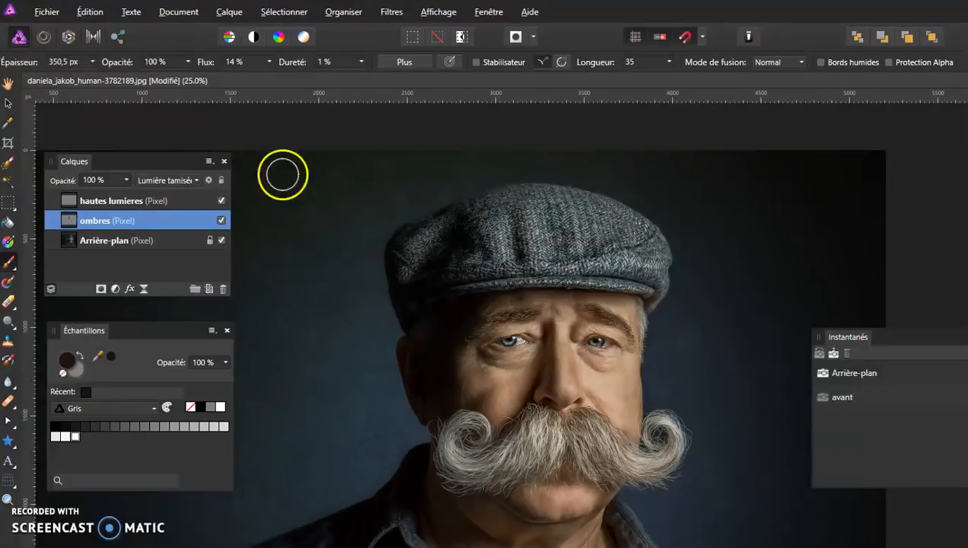
# - Raise the brush flow to 28% and deepen the shadows along the jacket collar, neck and shaded side of the face and cap
pyautogui.click(270, 63)
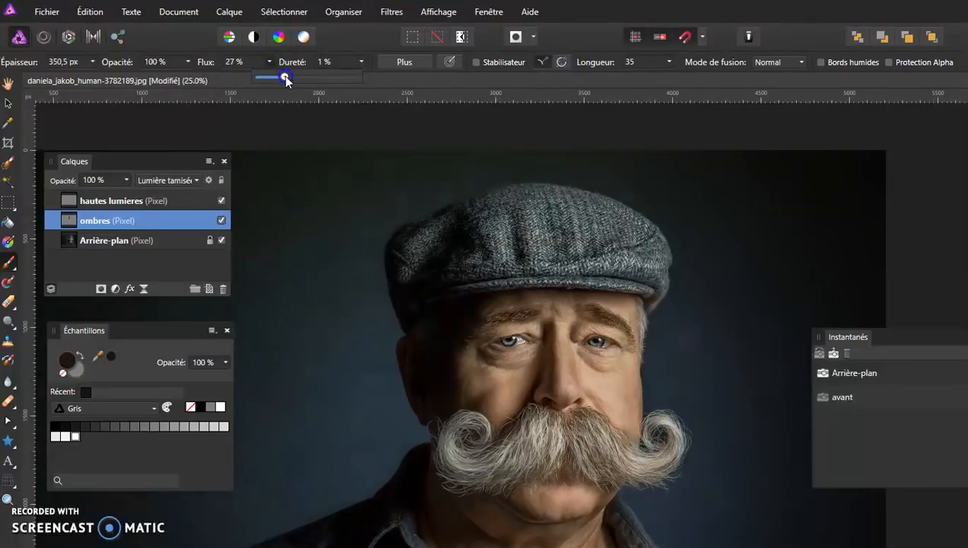
pyautogui.click(383, 515)
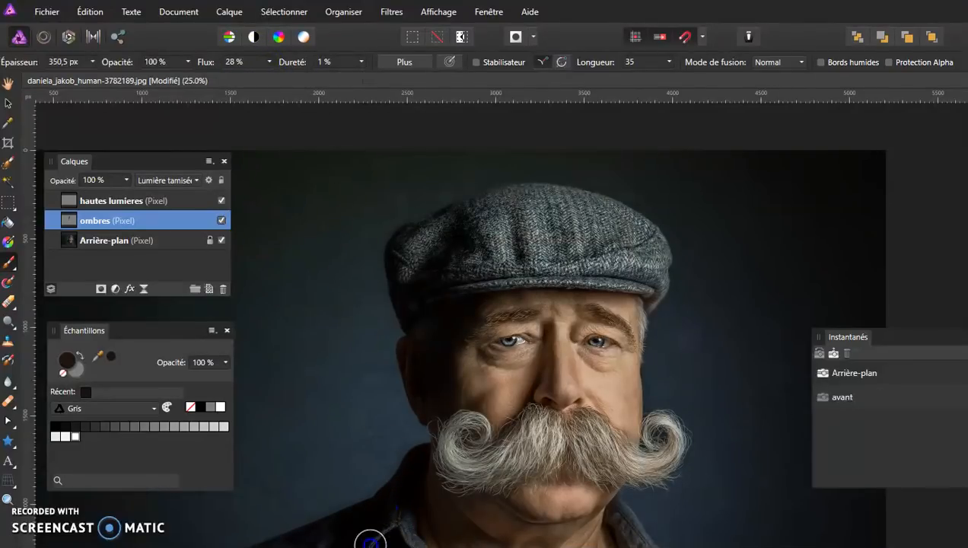
pyautogui.moveTo(416, 471); pyautogui.dragTo(414, 460)
pyautogui.moveTo(415, 461)
pyautogui.mouseDown()
pyautogui.moveTo(410, 486)
pyautogui.moveTo(425, 455)
pyautogui.mouseUp()
pyautogui.moveTo(443, 333)
pyautogui.mouseDown()
pyautogui.moveTo(439, 388)
pyautogui.moveTo(479, 302)
pyautogui.moveTo(443, 334)
pyautogui.mouseUp()
pyautogui.moveTo(420, 291); pyautogui.dragTo(407, 293)
pyautogui.moveTo(448, 208)
pyautogui.mouseDown()
pyautogui.moveTo(413, 262)
pyautogui.moveTo(406, 248)
pyautogui.moveTo(404, 307)
pyautogui.mouseUp()
# - Darken the nose bridge, eyebrows and the cap's brim and folds on the ombres layer with a 74.5 px brush
pyautogui.moveTo(632, 354)
pyautogui.mouseDown()
pyautogui.moveTo(561, 360)
pyautogui.moveTo(556, 389)
pyautogui.mouseUp()
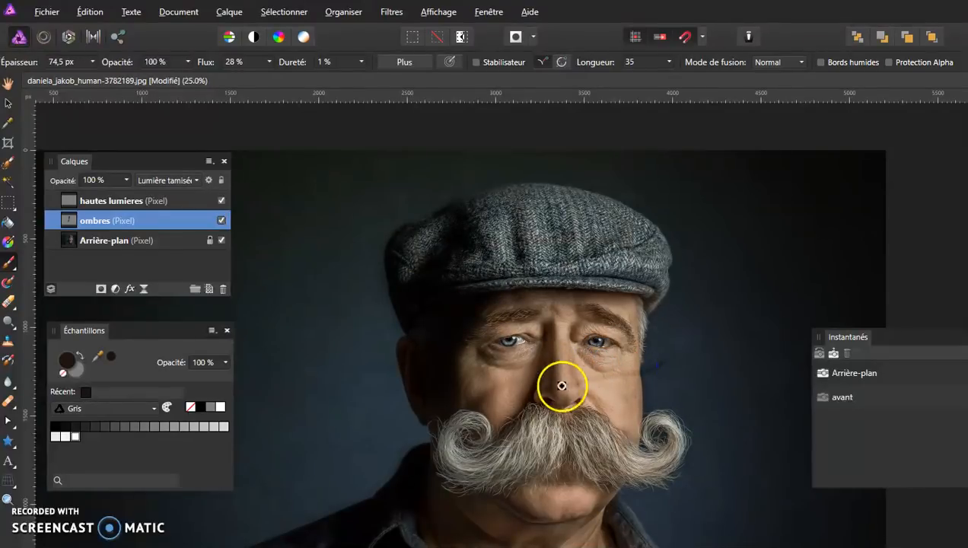
pyautogui.hotkey('ctrl', 'z')
pyautogui.hotkey('ctrl', '+')
pyautogui.click(528, 340)
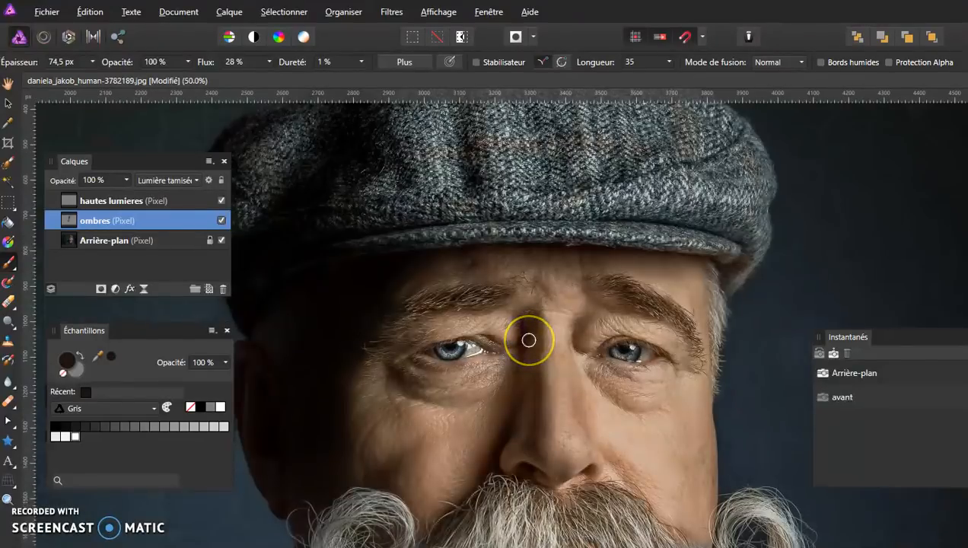
pyautogui.moveTo(529, 340)
pyautogui.mouseDown()
pyautogui.moveTo(414, 304)
pyautogui.moveTo(384, 324)
pyautogui.moveTo(426, 305)
pyautogui.moveTo(413, 314)
pyautogui.moveTo(487, 302)
pyautogui.mouseUp()
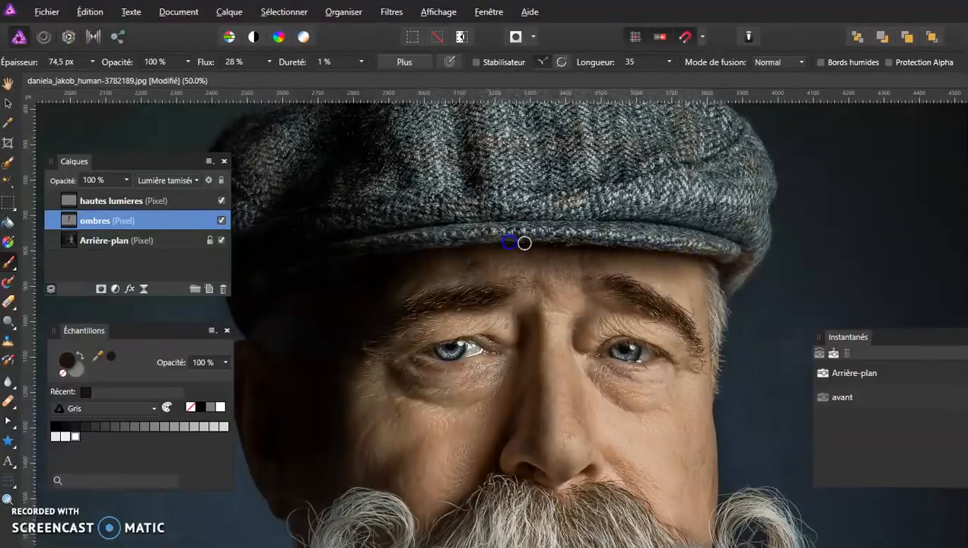
pyautogui.moveTo(385, 236)
pyautogui.mouseDown()
pyautogui.moveTo(629, 193)
pyautogui.moveTo(635, 160)
pyautogui.mouseUp()
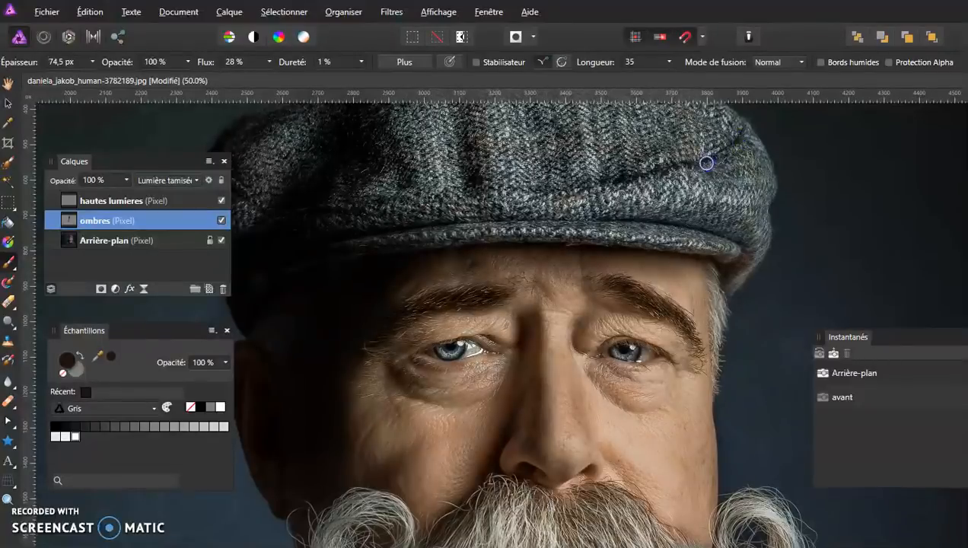
pyautogui.moveTo(581, 196); pyautogui.dragTo(700, 230)
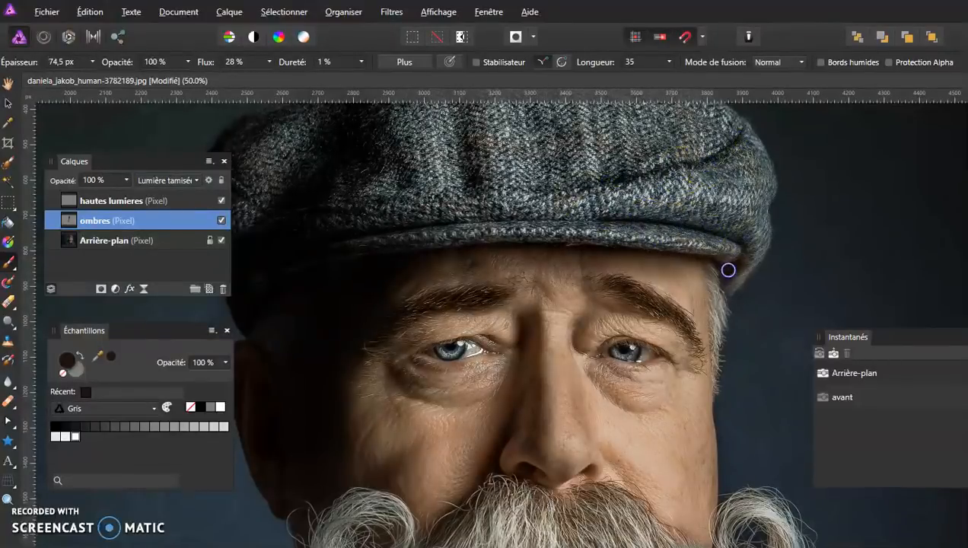
# - Deepen the shadows beside the nose, around the nostrils and on the shaded cheek above the moustache curl, correcting the cheek with grey
pyautogui.moveTo(622, 314)
pyautogui.mouseDown()
pyautogui.moveTo(591, 345)
pyautogui.moveTo(590, 380)
pyautogui.moveTo(523, 328)
pyautogui.moveTo(538, 338)
pyautogui.moveTo(542, 318)
pyautogui.moveTo(523, 352)
pyautogui.moveTo(510, 419)
pyautogui.mouseUp()
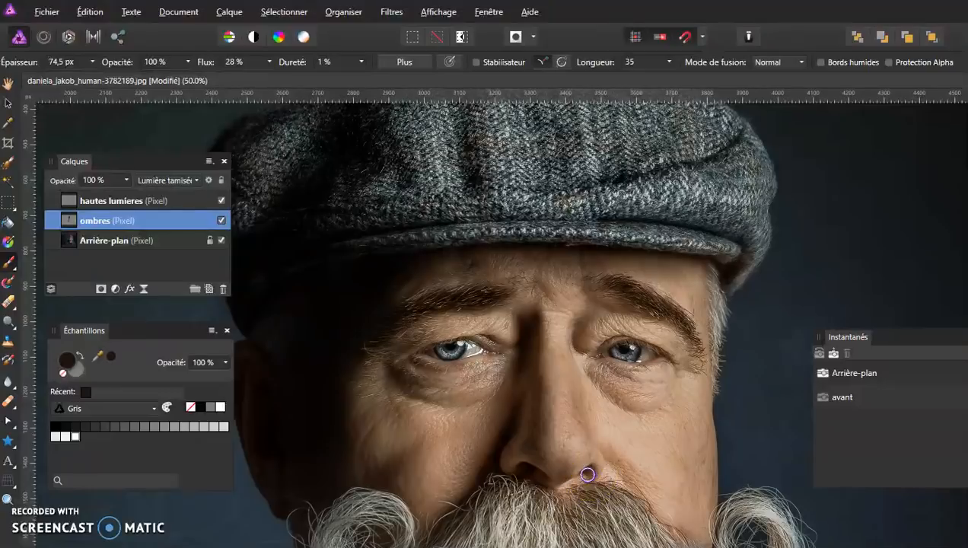
pyautogui.moveTo(493, 484); pyautogui.dragTo(543, 341)
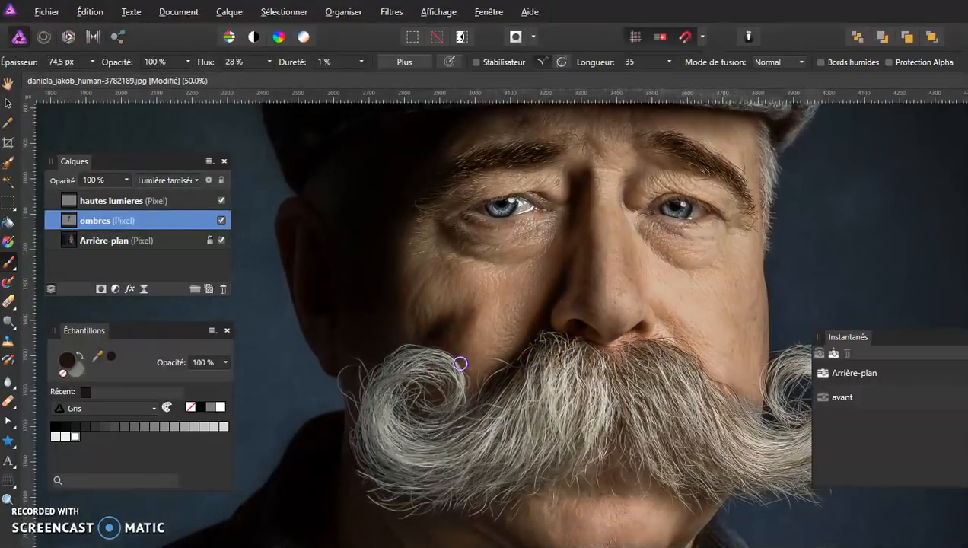
pyautogui.moveTo(476, 361)
pyautogui.mouseDown()
pyautogui.moveTo(521, 335)
pyautogui.moveTo(490, 346)
pyautogui.moveTo(473, 336)
pyautogui.mouseUp()
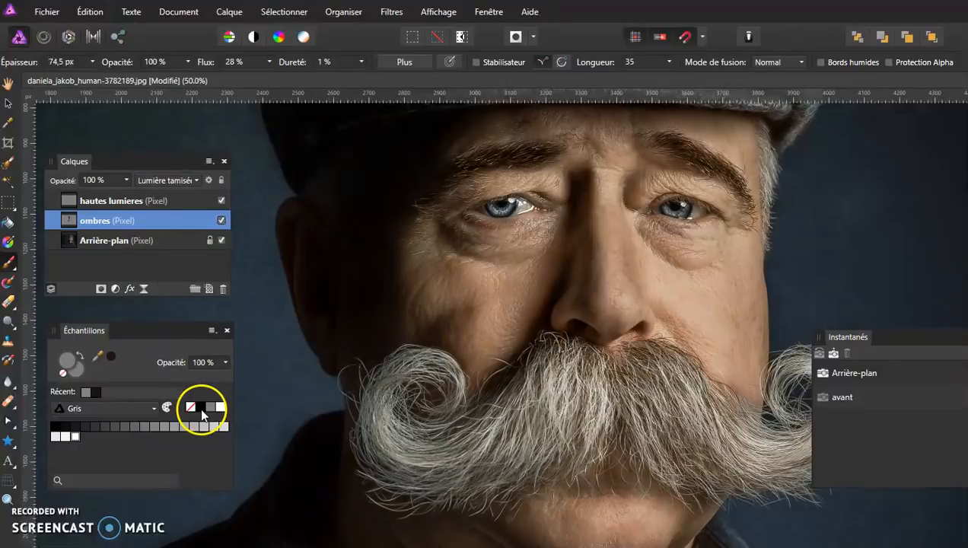
pyautogui.moveTo(449, 336); pyautogui.dragTo(464, 337)
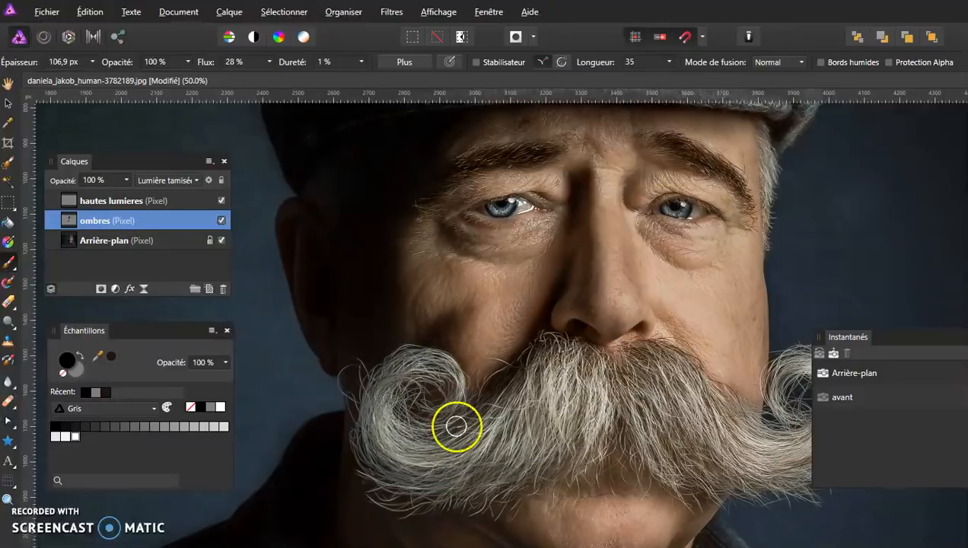
# - Darken the crease under the chin and the neck folds with black and a 106.9 px brush
pyautogui.moveTo(435, 471); pyautogui.dragTo(423, 296)
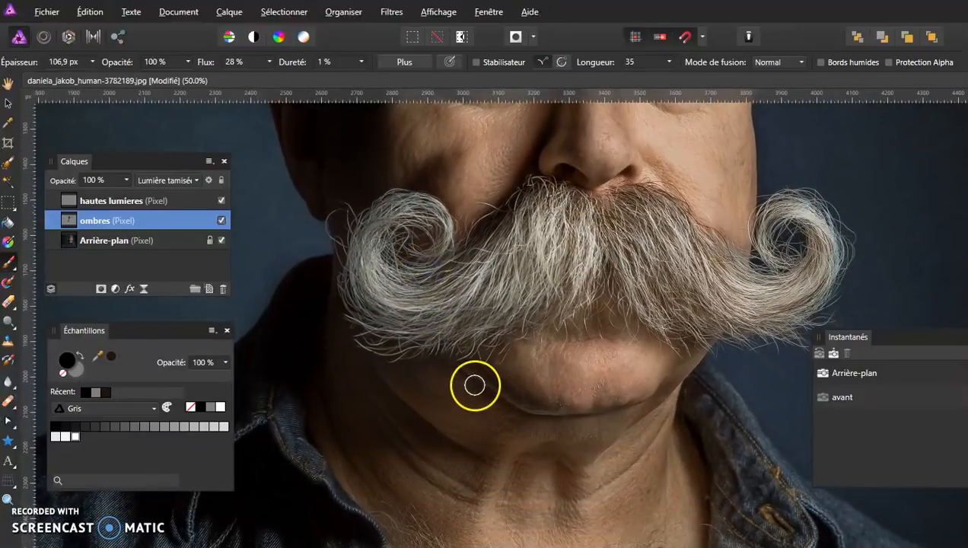
pyautogui.moveTo(512, 415)
pyautogui.mouseDown()
pyautogui.moveTo(604, 426)
pyautogui.moveTo(592, 412)
pyautogui.mouseUp()
pyautogui.moveTo(560, 459); pyautogui.dragTo(556, 524)
pyautogui.moveTo(559, 484); pyautogui.dragTo(559, 506)
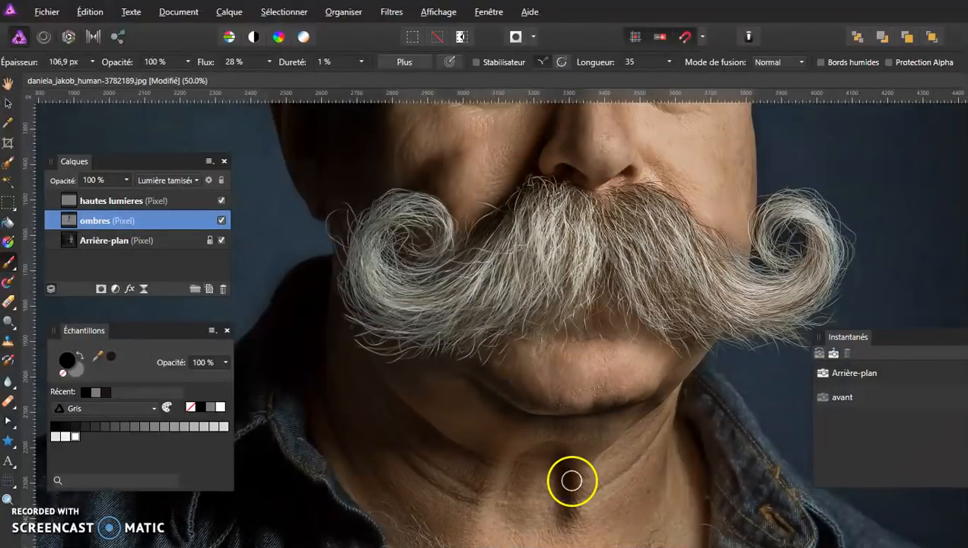
pyautogui.hotkey('ctrl', 'z')
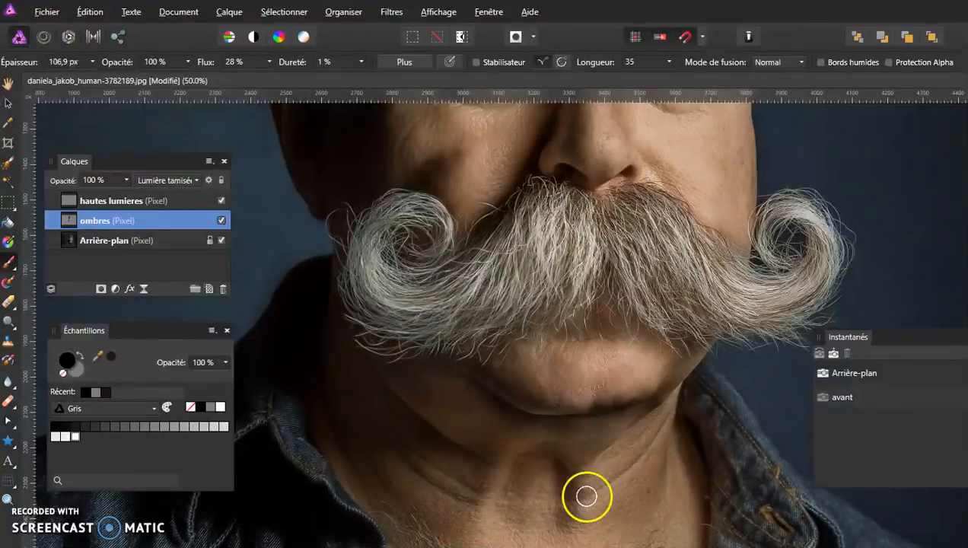
pyautogui.moveTo(384, 393); pyautogui.dragTo(470, 454)
pyautogui.moveTo(375, 394); pyautogui.dragTo(384, 418)
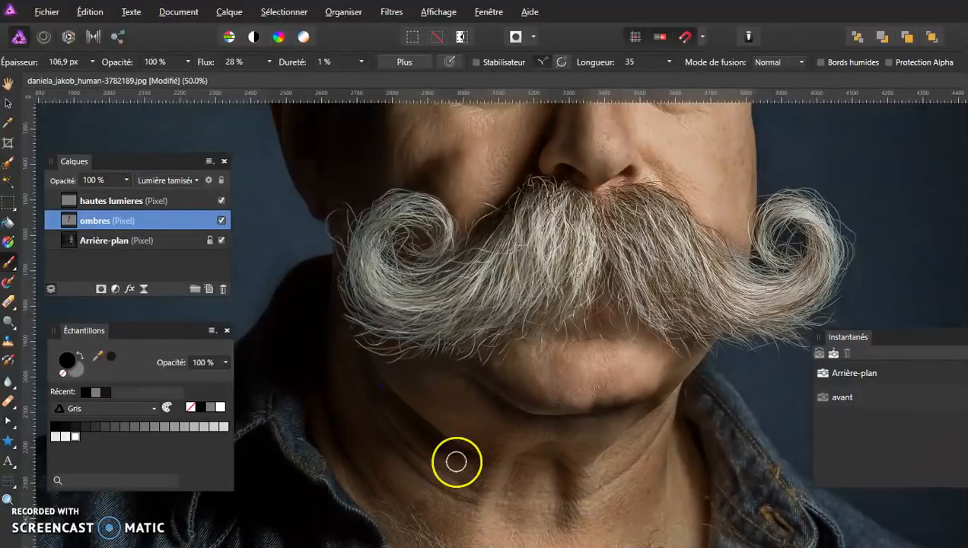
# - Paint white highlights on the hautes lumieres layer along the nose, eyelids and under-eye area, using a soft brush at 28% flow
pyautogui.moveTo(439, 257); pyautogui.dragTo(411, 394)
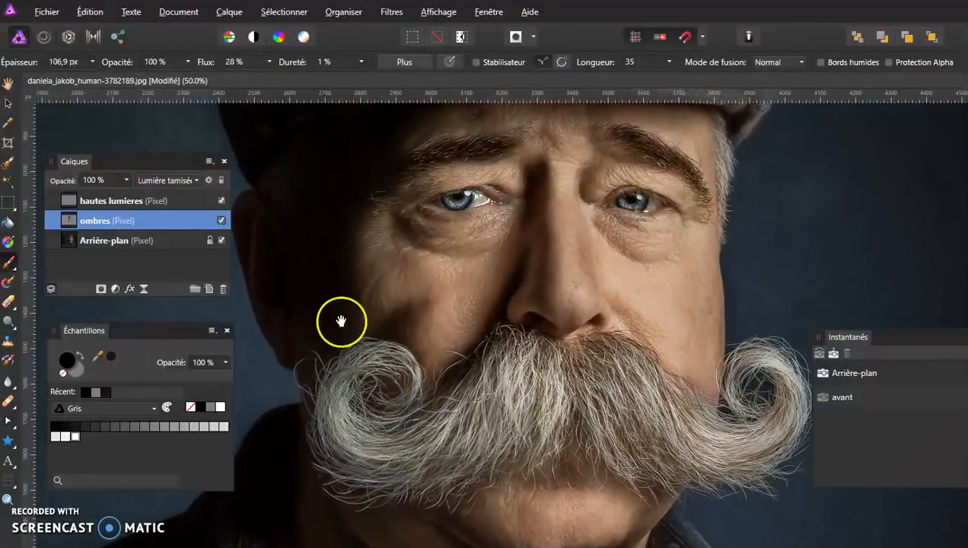
pyautogui.click(118, 200)
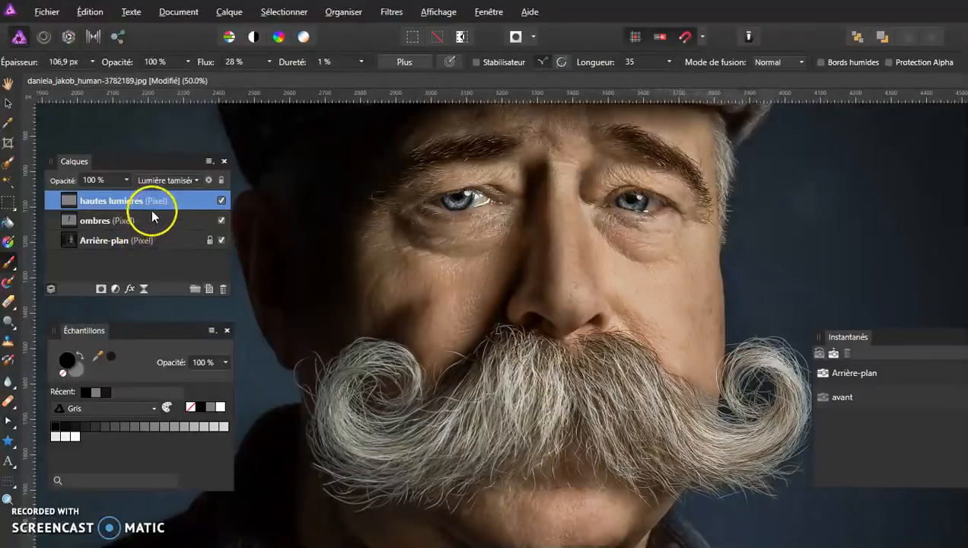
pyautogui.click(220, 408)
pyautogui.moveTo(487, 292); pyautogui.dragTo(495, 289)
pyautogui.moveTo(509, 176)
pyautogui.mouseDown()
pyautogui.moveTo(459, 172)
pyautogui.moveTo(410, 187)
pyautogui.moveTo(458, 172)
pyautogui.mouseUp()
pyautogui.moveTo(596, 188); pyautogui.dragTo(655, 169)
pyautogui.moveTo(637, 172); pyautogui.dragTo(691, 195)
pyautogui.moveTo(628, 255); pyautogui.dragTo(674, 253)
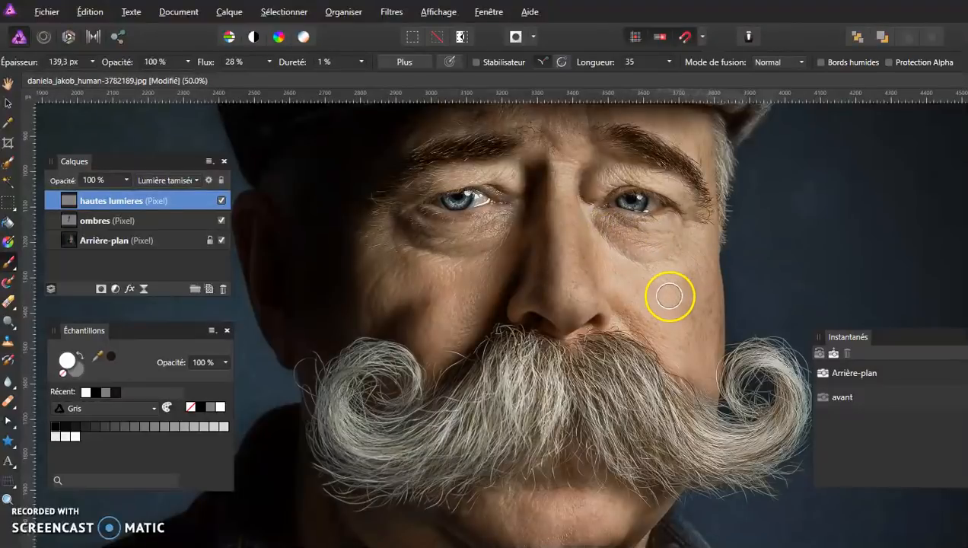
# - Enlarge the brush to 220.9 px and brighten both cheeks and the moustache with white
pyautogui.press(']')
pyautogui.moveTo(679, 293)
pyautogui.mouseDown()
pyautogui.moveTo(652, 297)
pyautogui.moveTo(701, 301)
pyautogui.mouseUp()
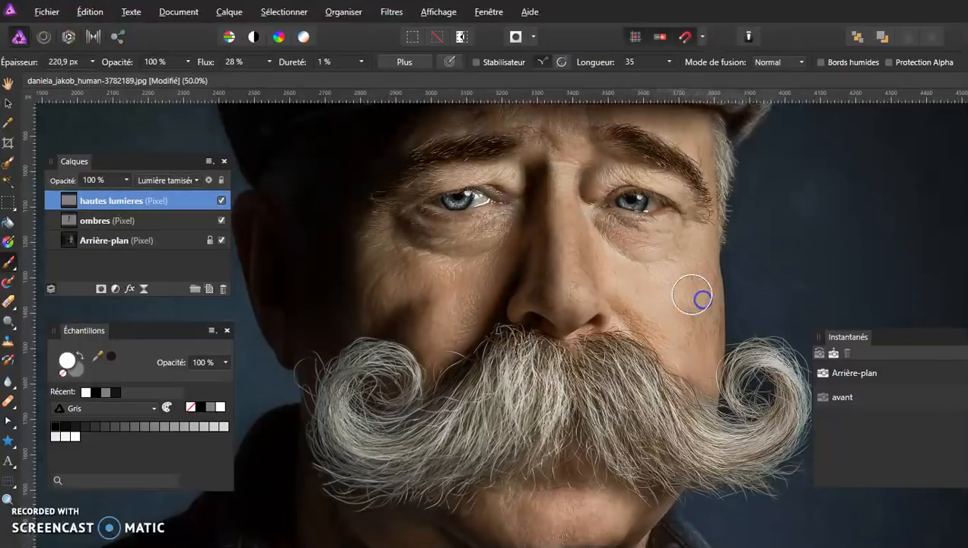
pyautogui.moveTo(446, 276)
pyautogui.mouseDown()
pyautogui.moveTo(430, 282)
pyautogui.moveTo(488, 283)
pyautogui.moveTo(445, 336)
pyautogui.mouseUp()
pyautogui.moveTo(413, 281); pyautogui.dragTo(352, 302)
pyautogui.moveTo(487, 376)
pyautogui.mouseDown()
pyautogui.moveTo(484, 307)
pyautogui.moveTo(415, 231)
pyautogui.moveTo(382, 237)
pyautogui.mouseUp()
pyautogui.moveTo(538, 438)
pyautogui.mouseDown()
pyautogui.moveTo(495, 396)
pyautogui.moveTo(517, 398)
pyautogui.moveTo(516, 426)
pyautogui.moveTo(410, 446)
pyautogui.moveTo(328, 444)
pyautogui.moveTo(361, 406)
pyautogui.moveTo(366, 366)
pyautogui.moveTo(328, 420)
pyautogui.moveTo(356, 449)
pyautogui.moveTo(436, 449)
pyautogui.moveTo(422, 465)
pyautogui.moveTo(552, 453)
pyautogui.moveTo(637, 425)
pyautogui.moveTo(755, 442)
pyautogui.moveTo(755, 451)
pyautogui.moveTo(780, 429)
pyautogui.moveTo(780, 366)
pyautogui.moveTo(761, 369)
pyautogui.moveTo(782, 389)
pyautogui.mouseUp()
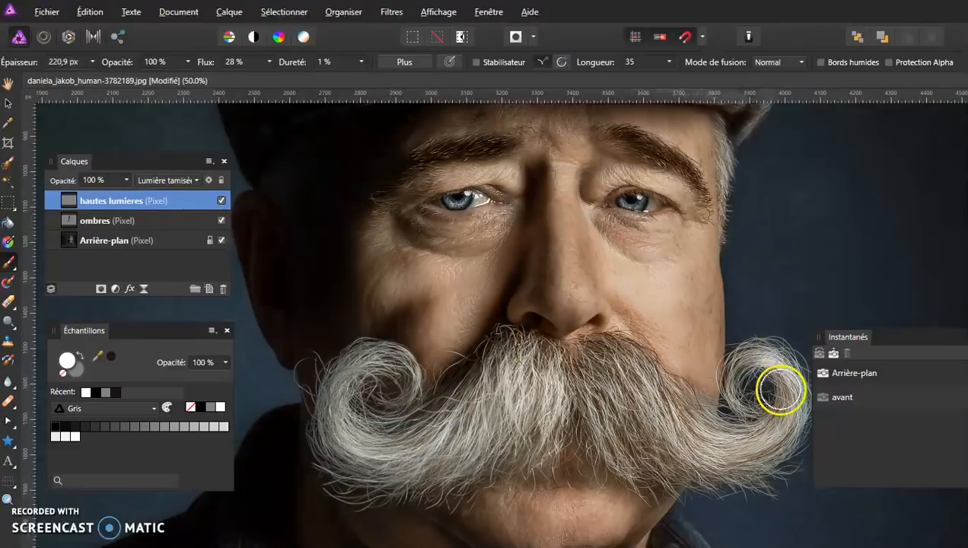
# - Paint white highlights on the chin, the front of the neck and the upper chest with the 220.9 px brush
pyautogui.moveTo(588, 520)
pyautogui.mouseDown()
pyautogui.moveTo(614, 516)
pyautogui.moveTo(540, 521)
pyautogui.moveTo(583, 531)
pyautogui.mouseUp()
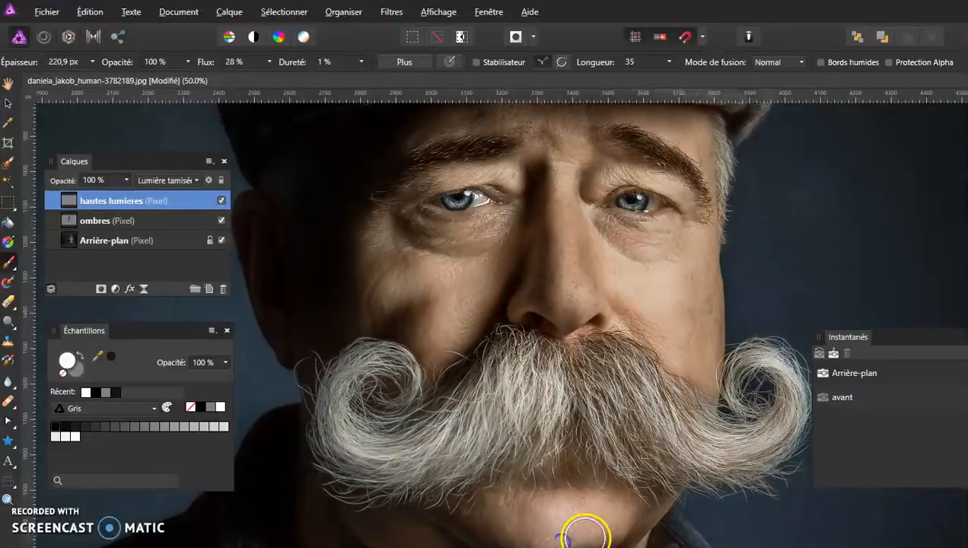
pyautogui.moveTo(533, 509); pyautogui.dragTo(538, 191)
pyautogui.click(551, 422)
pyautogui.moveTo(467, 352)
pyautogui.mouseDown()
pyautogui.moveTo(476, 350)
pyautogui.moveTo(473, 291)
pyautogui.mouseUp()
pyautogui.moveTo(517, 362); pyautogui.dragTo(511, 448)
pyautogui.moveTo(535, 347); pyautogui.dragTo(538, 455)
pyautogui.moveTo(482, 368); pyautogui.dragTo(485, 390)
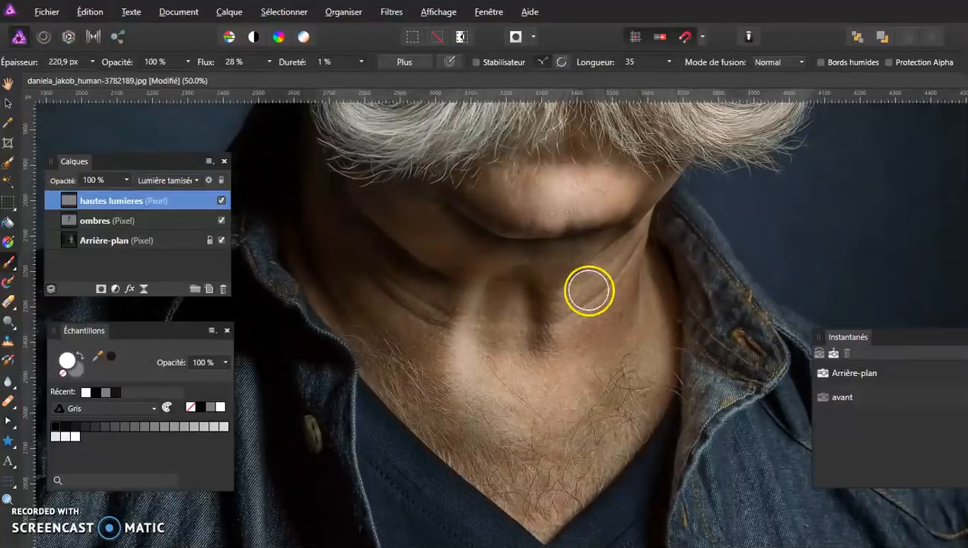
# - Brighten the chest down to the shirt's V-neck with white, enlarging the brush to 266.5 px
pyautogui.moveTo(530, 448); pyautogui.dragTo(535, 521)
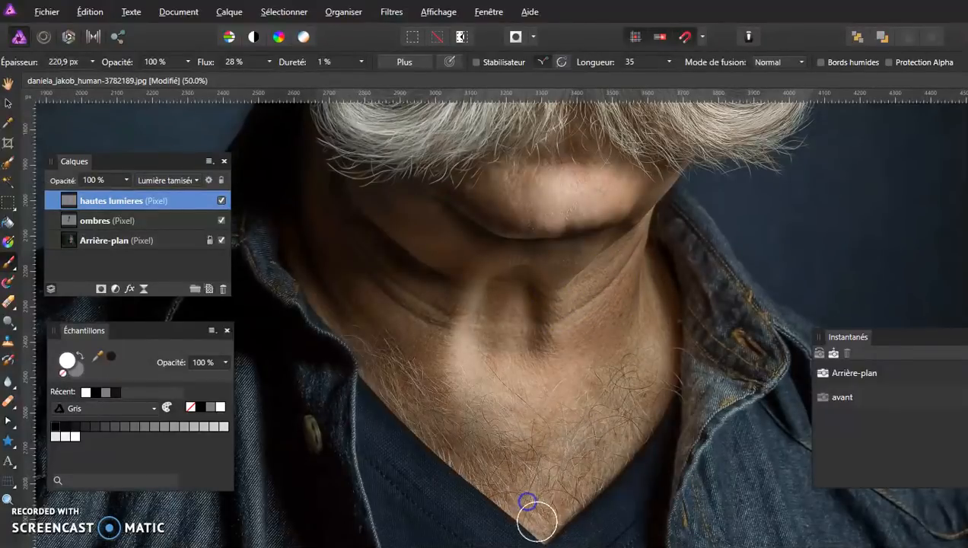
pyautogui.moveTo(485, 435); pyautogui.dragTo(538, 494)
pyautogui.moveTo(526, 440); pyautogui.dragTo(529, 517)
pyautogui.moveTo(564, 443); pyautogui.dragTo(596, 425)
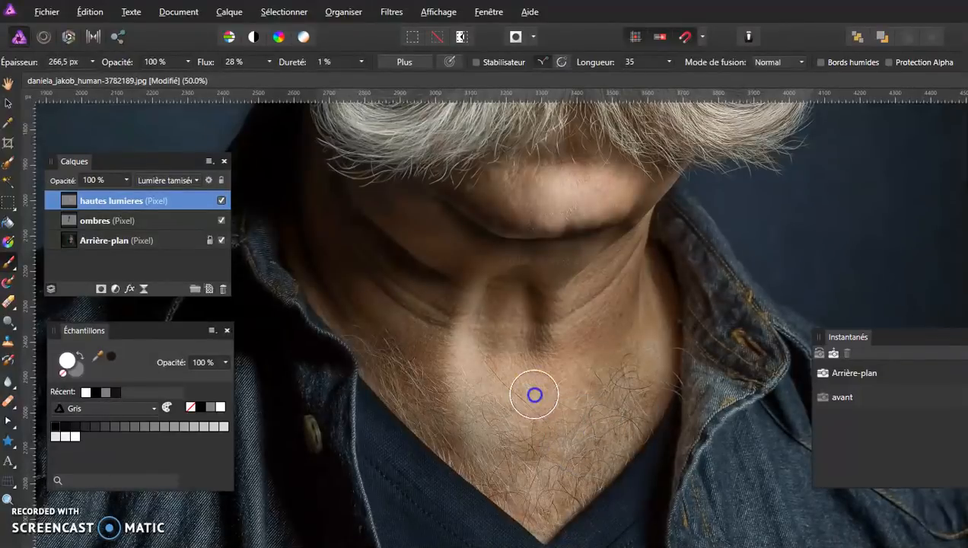
# - Reduce the brush to 110 px and brighten the skin around the eyes and the lit temple on the hautes lumieres layer
pyautogui.moveTo(500, 317); pyautogui.dragTo(467, 439)
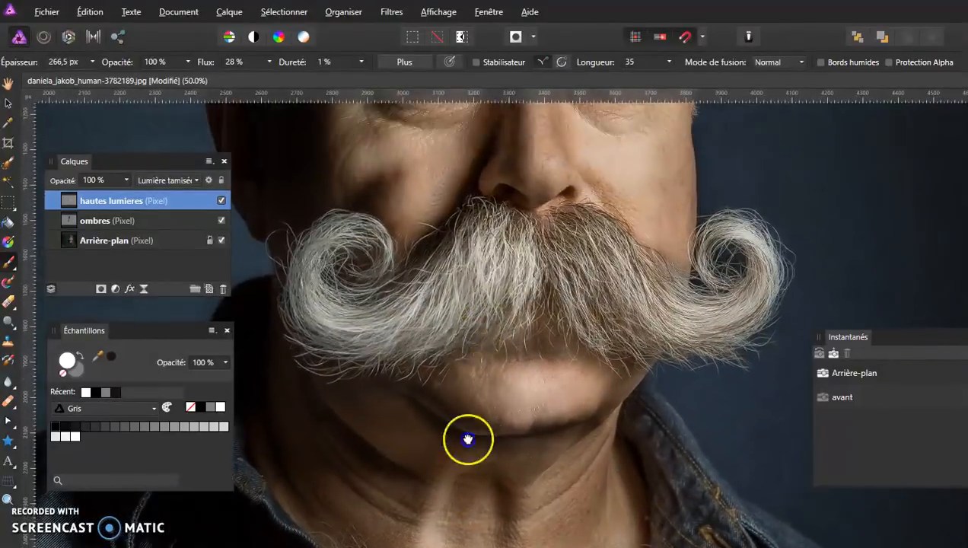
pyautogui.moveTo(541, 257); pyautogui.dragTo(532, 340)
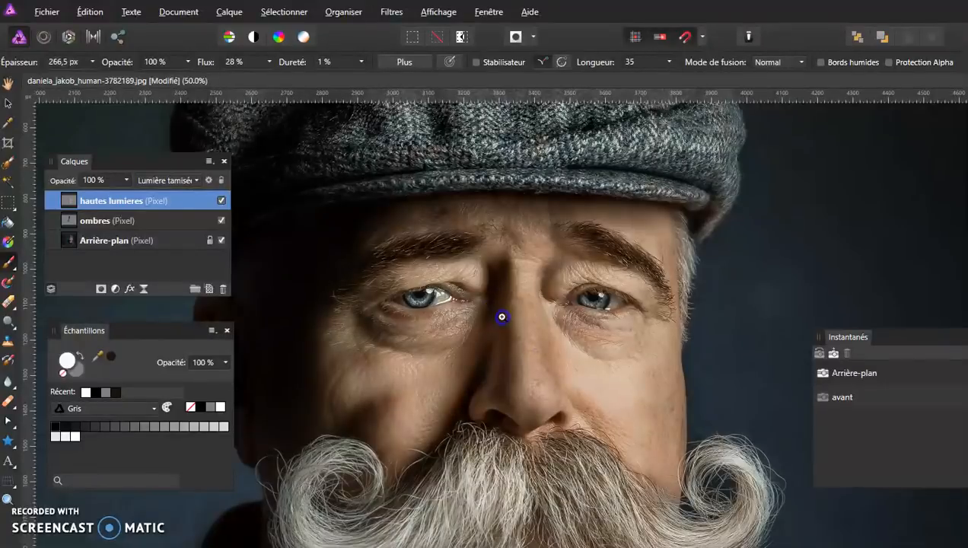
pyautogui.scroll(2, 502, 317)
pyautogui.moveTo(481, 309); pyautogui.dragTo(445, 310)
pyautogui.moveTo(442, 312); pyautogui.dragTo(339, 315)
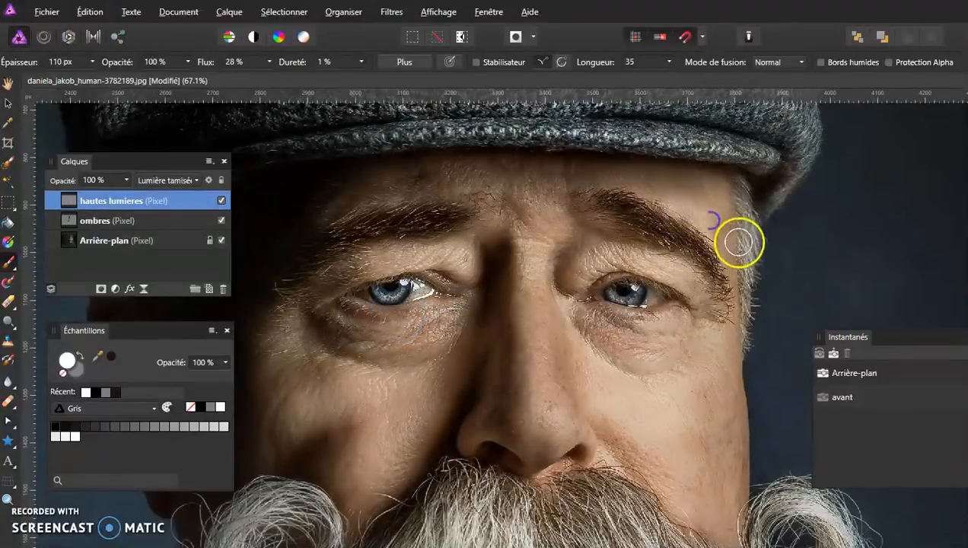
# - Brighten the whites and irises of both eyes with white, reducing the brush to 77 px
pyautogui.scroll(1, 635, 321)
pyautogui.click(363, 281)
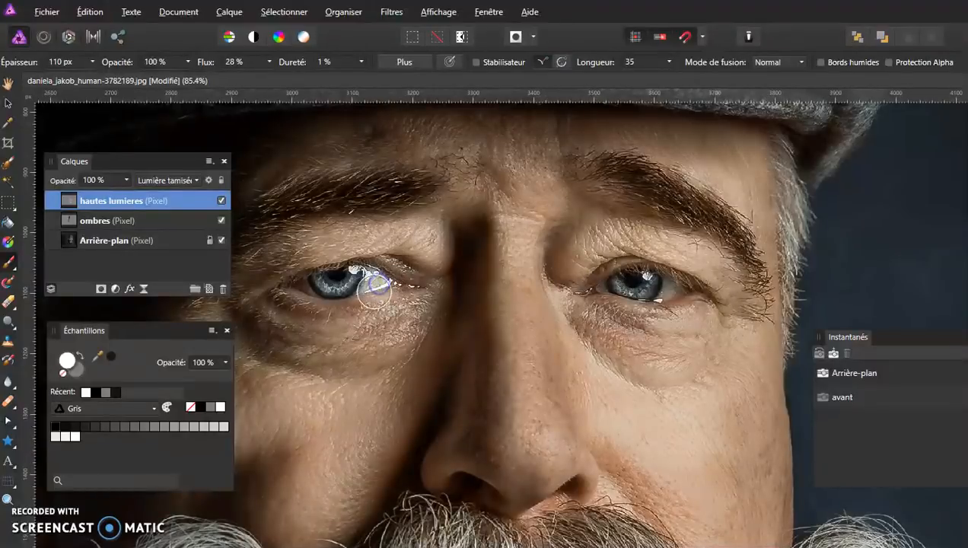
pyautogui.moveTo(382, 283); pyautogui.dragTo(350, 284)
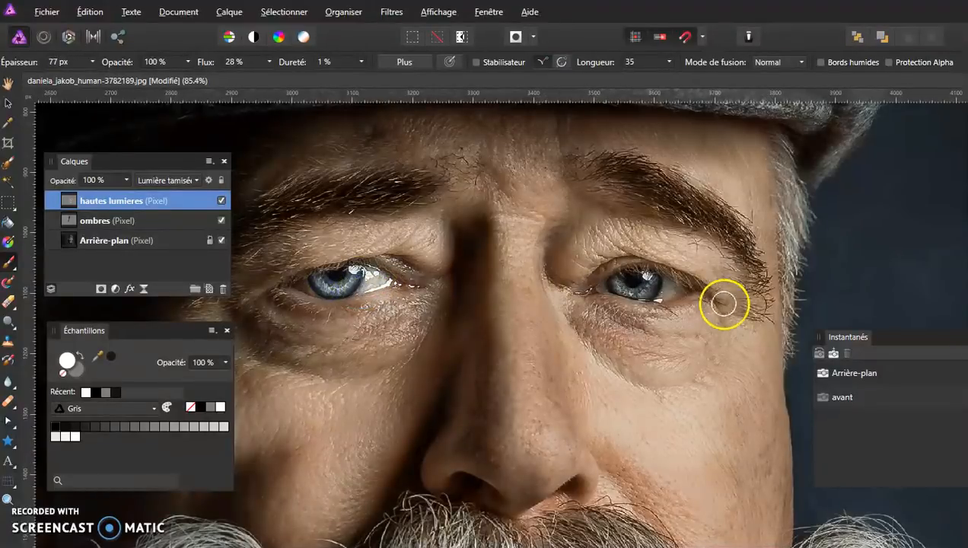
pyautogui.moveTo(652, 283); pyautogui.dragTo(648, 288)
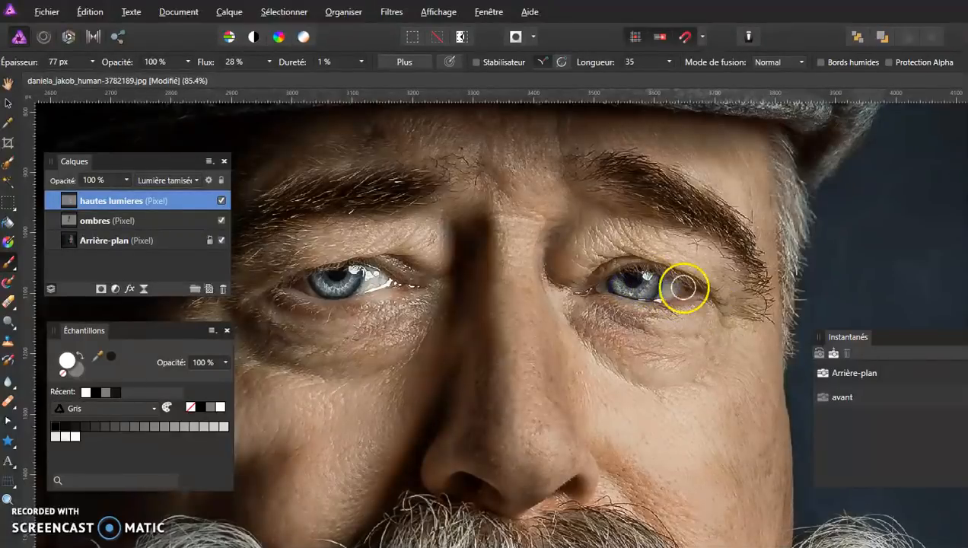
pyautogui.moveTo(676, 289); pyautogui.dragTo(673, 292)
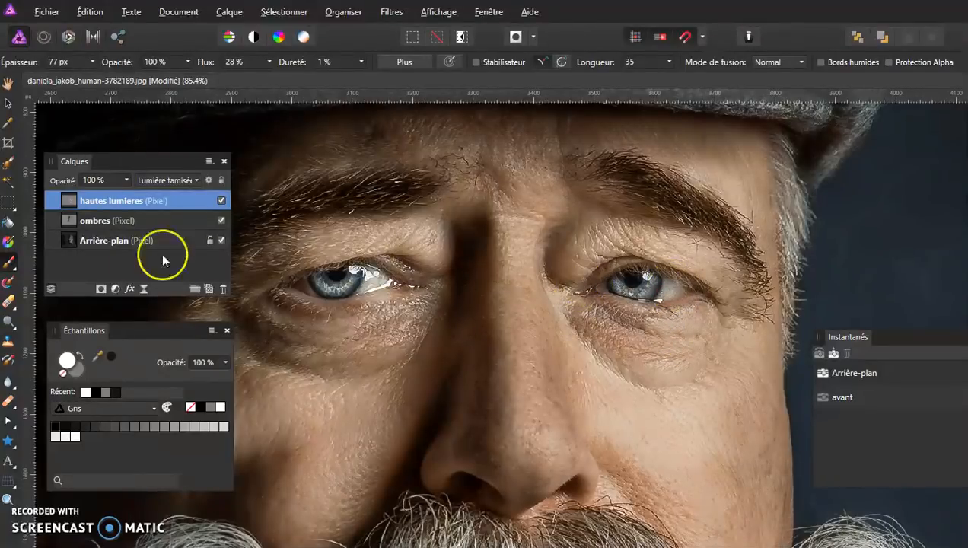
# - Darken the inner eye corner beside the nose and both eyebrows in black on the ombres layer with the 77 px brush
pyautogui.click(111, 222)
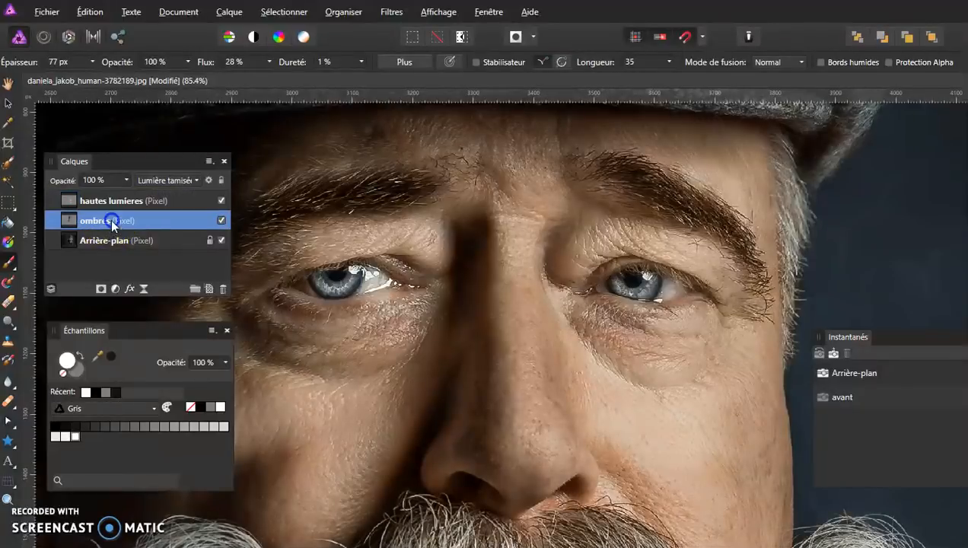
pyautogui.click(201, 407)
pyautogui.click(540, 278)
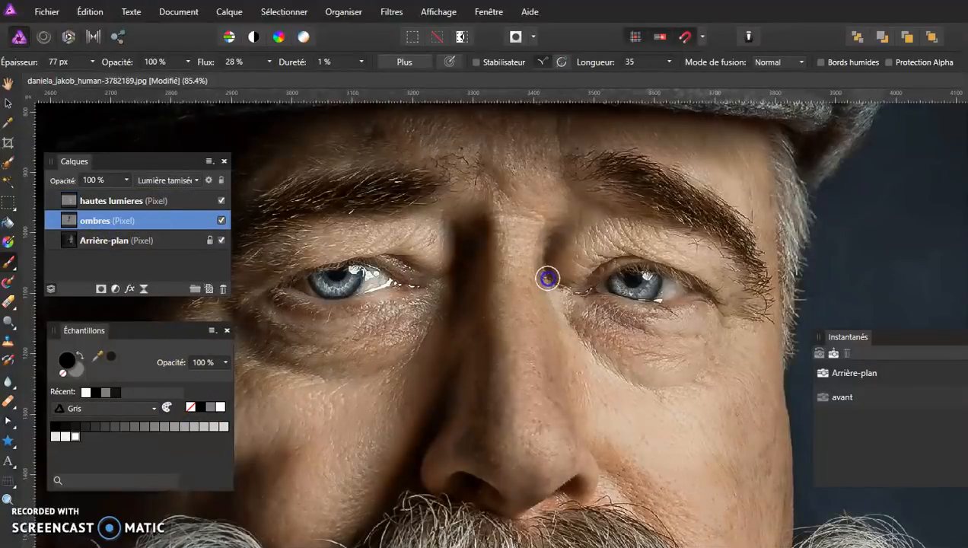
pyautogui.moveTo(554, 240)
pyautogui.mouseDown()
pyautogui.moveTo(583, 283)
pyautogui.moveTo(561, 240)
pyautogui.moveTo(561, 269)
pyautogui.mouseUp()
pyautogui.moveTo(539, 200); pyautogui.dragTo(631, 213)
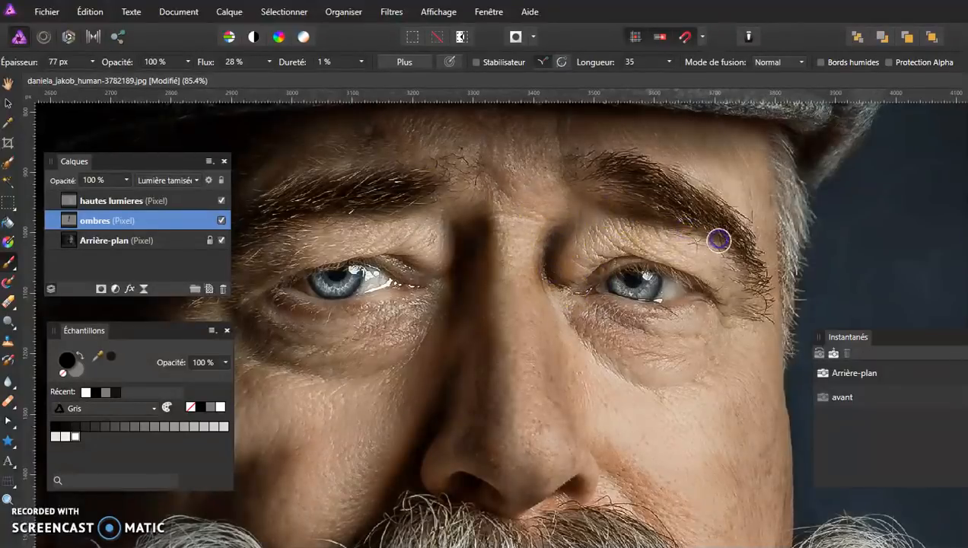
pyautogui.moveTo(418, 198); pyautogui.dragTo(355, 214)
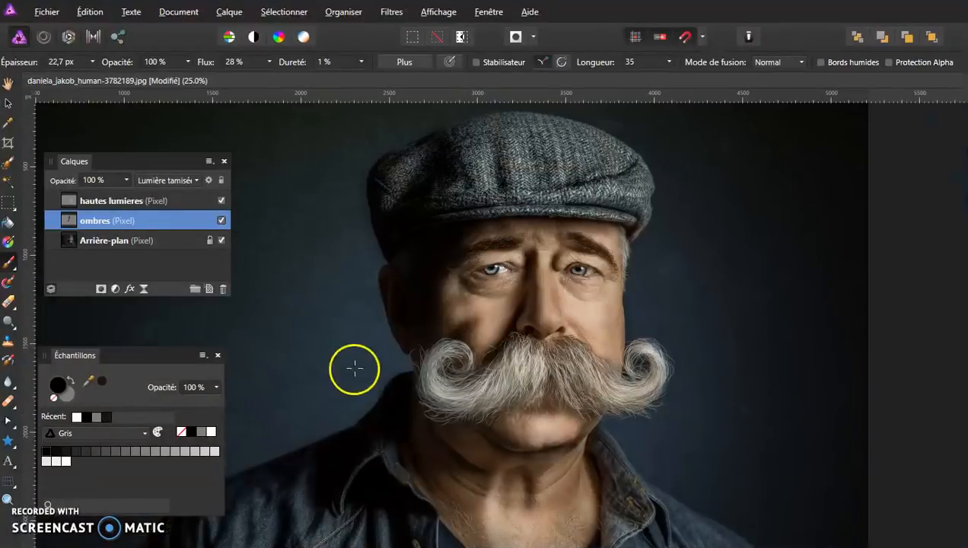
# - Hide and restore the hautes lumieres and ombres layers to compare the retouched portrait with the original
pyautogui.click(221, 200)
pyautogui.click(222, 220)
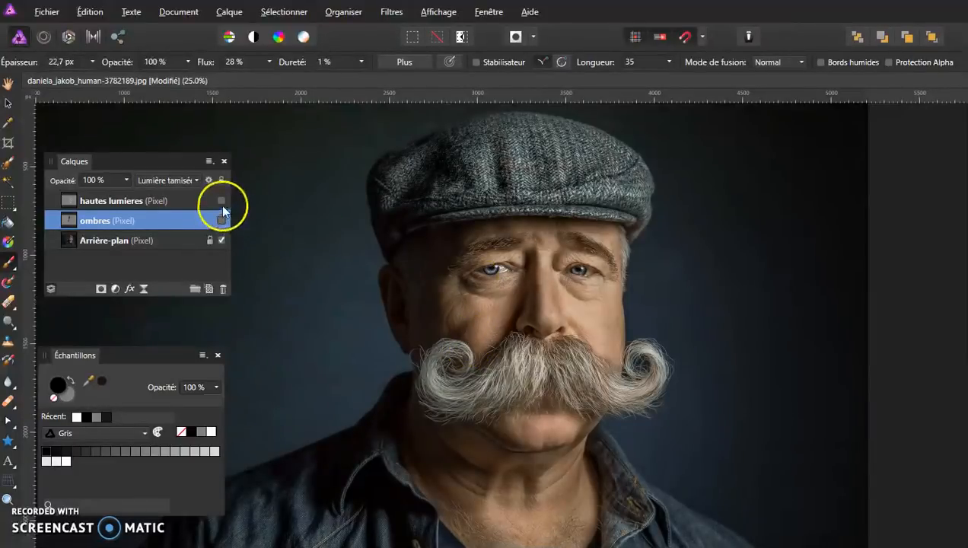
pyautogui.click(221, 201)
pyautogui.click(221, 221)
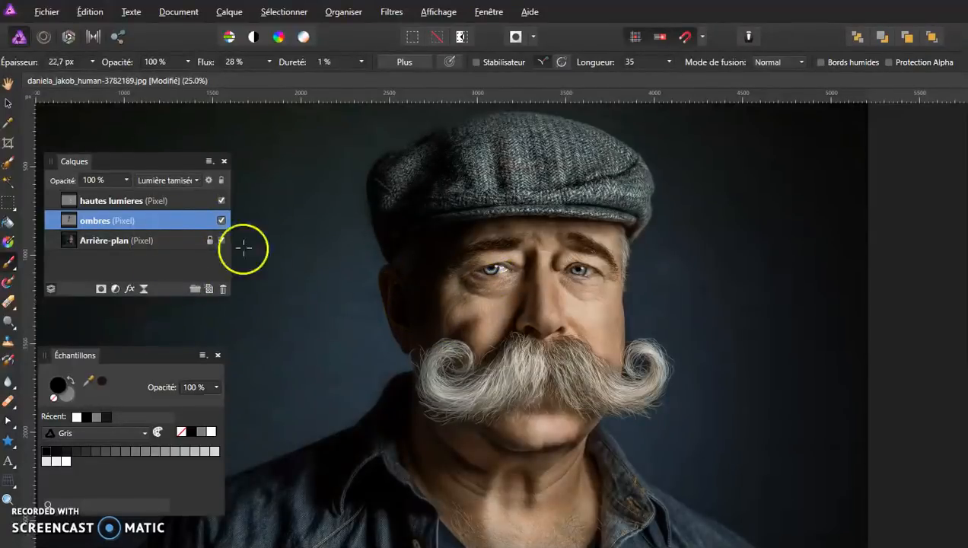
# - Group the hautes lumieres and ombres layers together above the Arrière-plan layer
pyautogui.keyDown('ctrl'); pyautogui.click(181, 197); pyautogui.keyUp('ctrl')
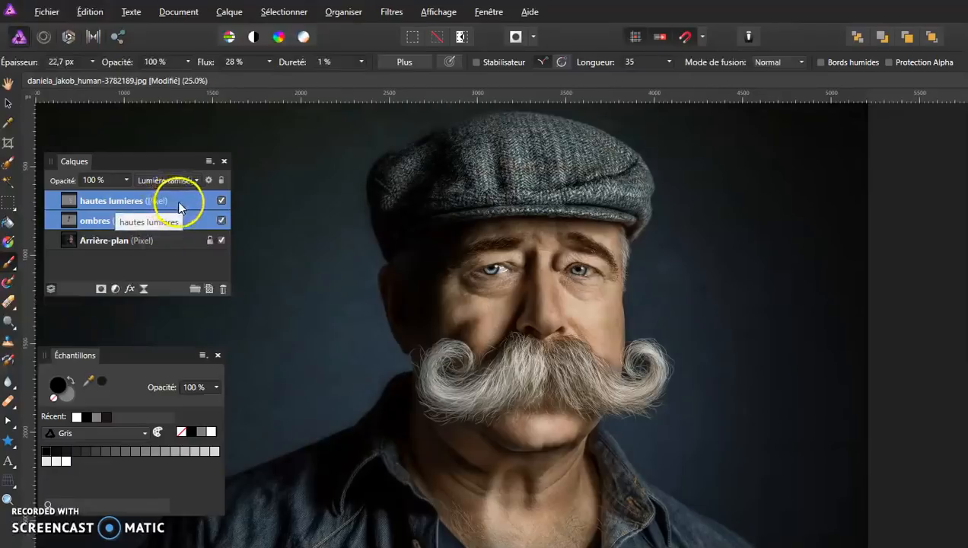
pyautogui.rightClick(180, 207)
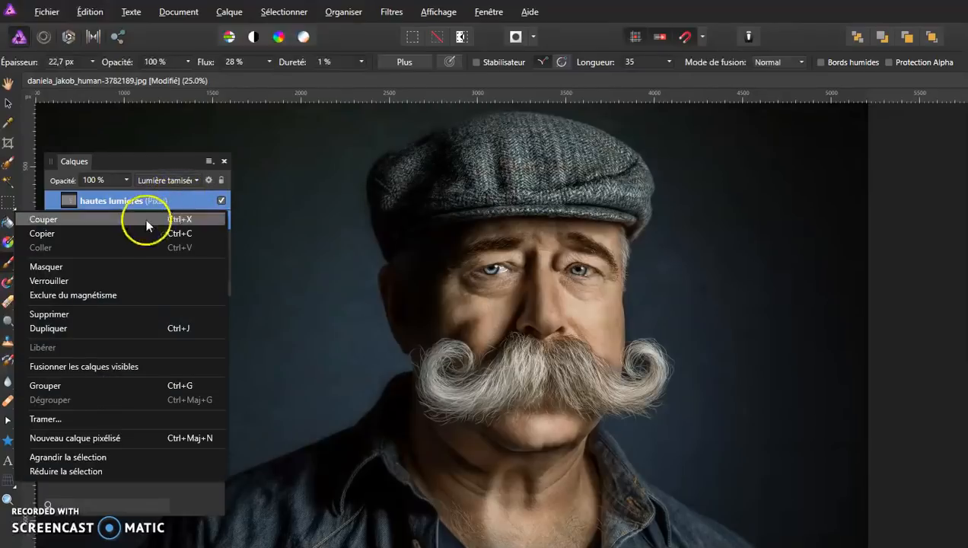
pyautogui.click(102, 385)
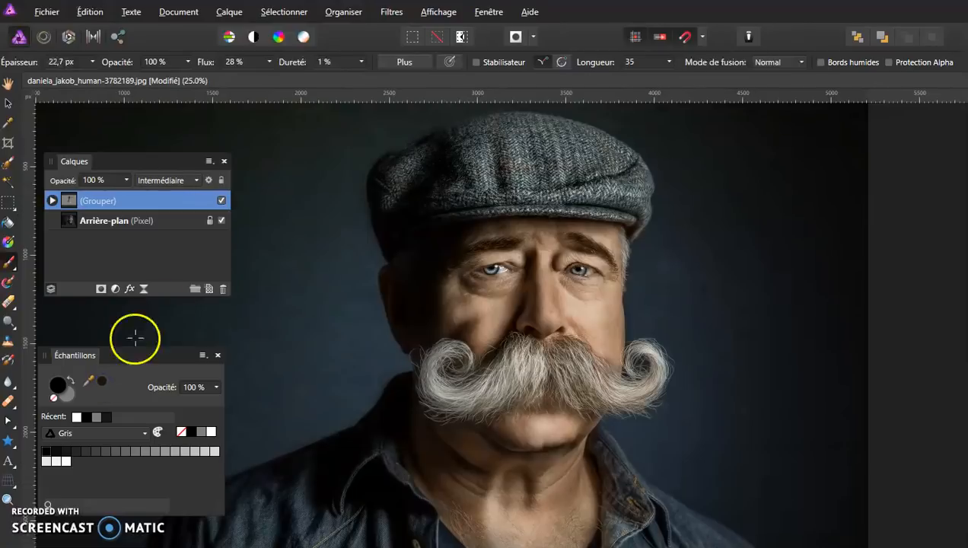
# - Hide and restore the layer group several times to compare the dodged and burned portrait with the original
pyautogui.click(222, 200)
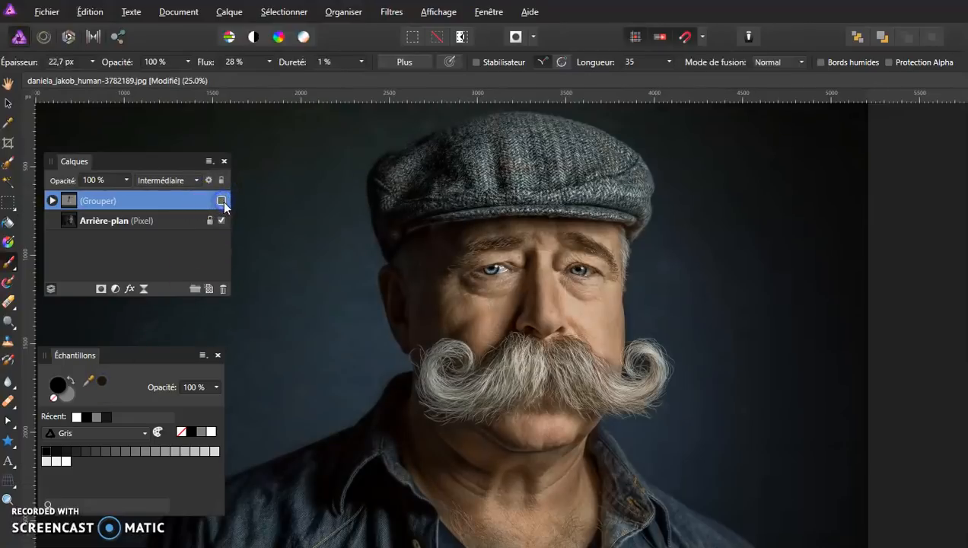
pyautogui.click(221, 200)
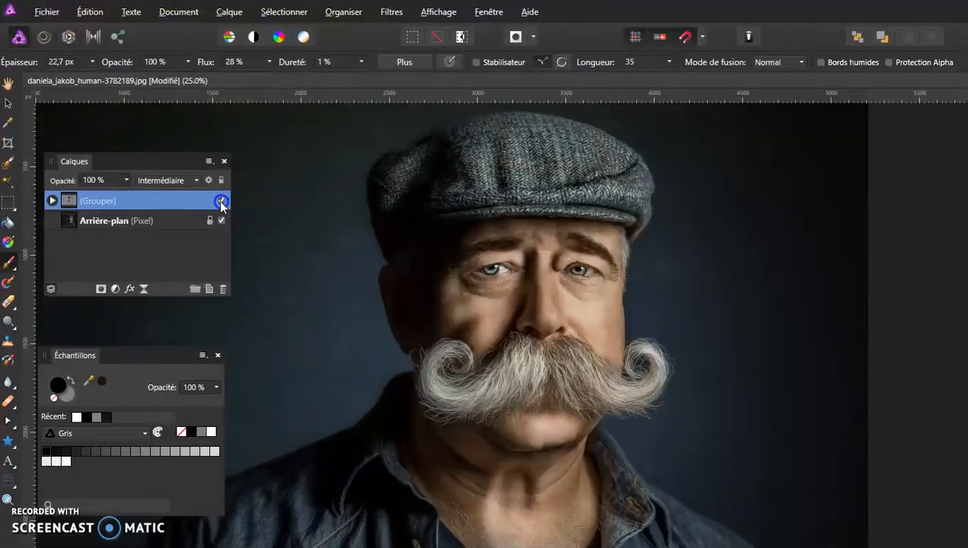
pyautogui.click(222, 201)
pyautogui.click(221, 201)
pyautogui.click(222, 201)
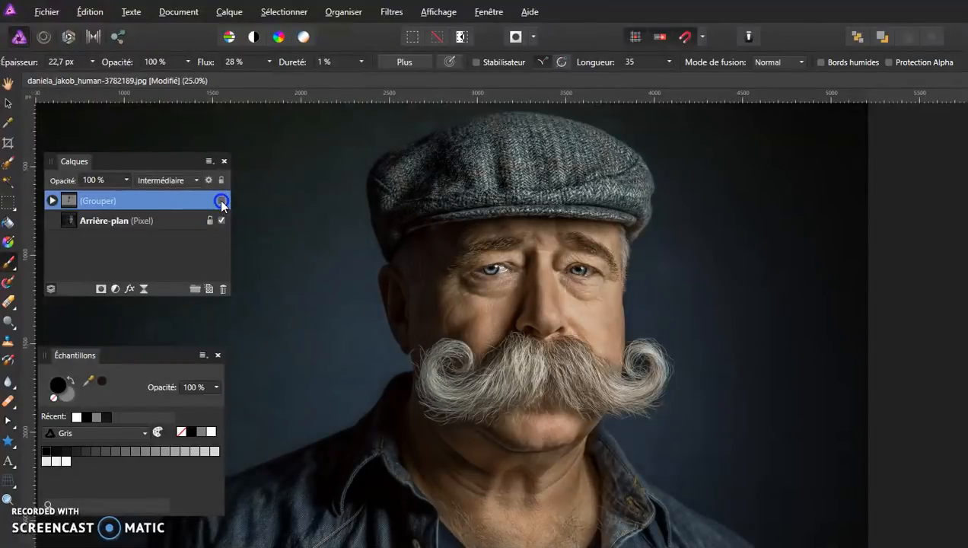
pyautogui.click(221, 201)
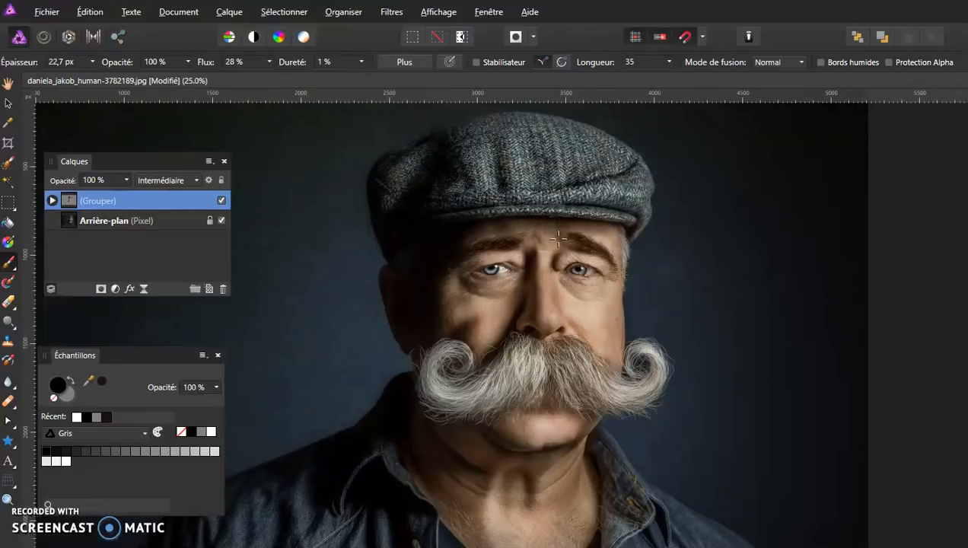
# - Expand the layer group and make the hautes lumieres layer inside it active
pyautogui.click(52, 201)
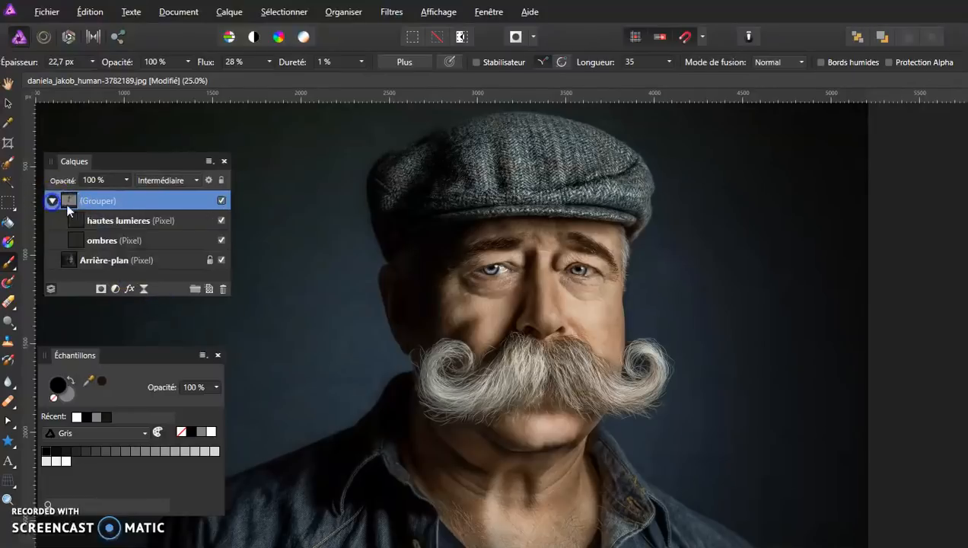
pyautogui.click(133, 221)
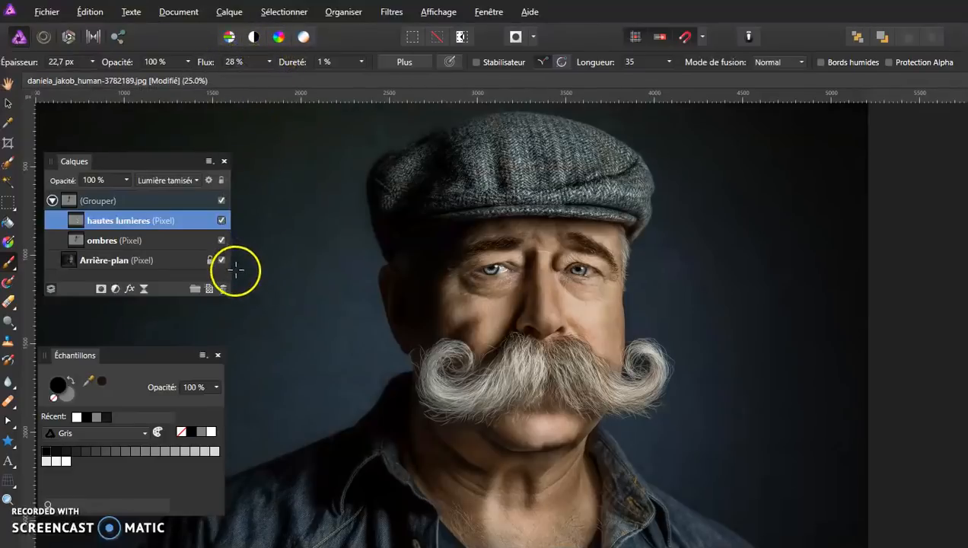
pyautogui.click(277, 347)
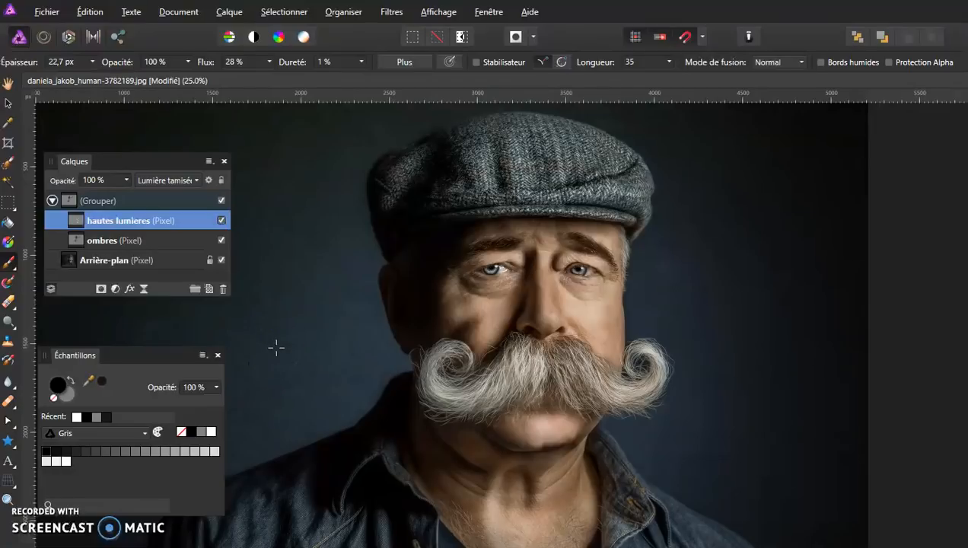